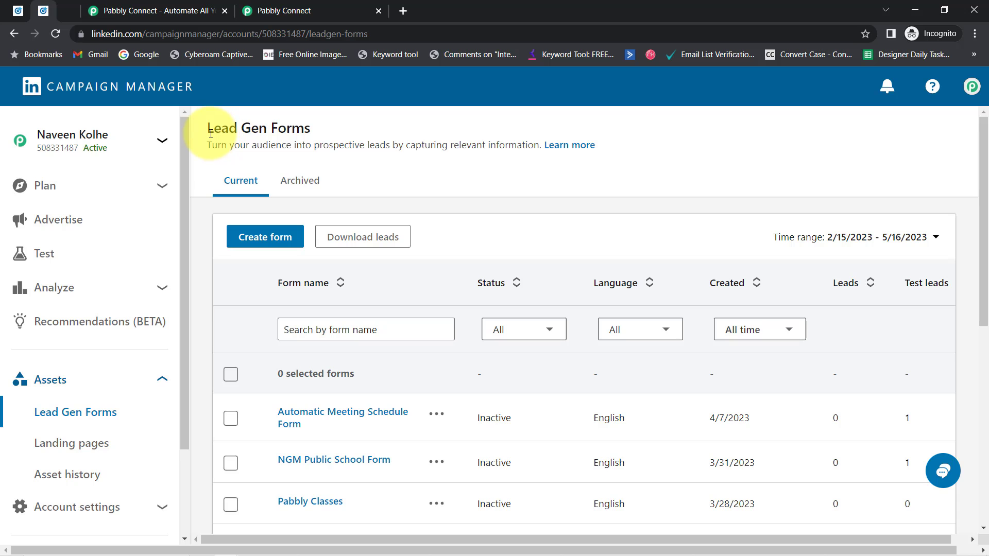
Review the Lead Gen Forms list in Campaign Manager, then switch to the GoHighLevel dashboard
left_click_drag(237, 130, 380, 146)
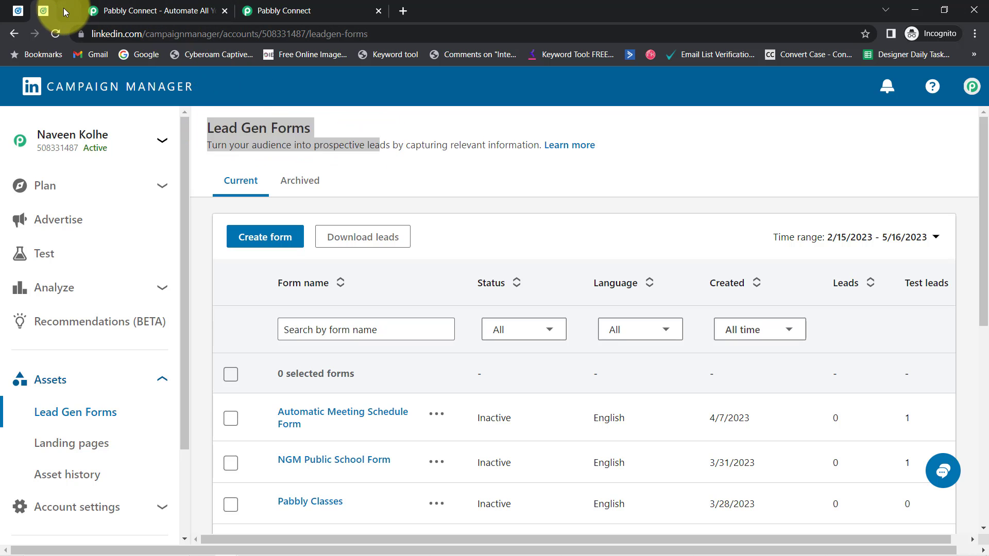
left_click(63, 9)
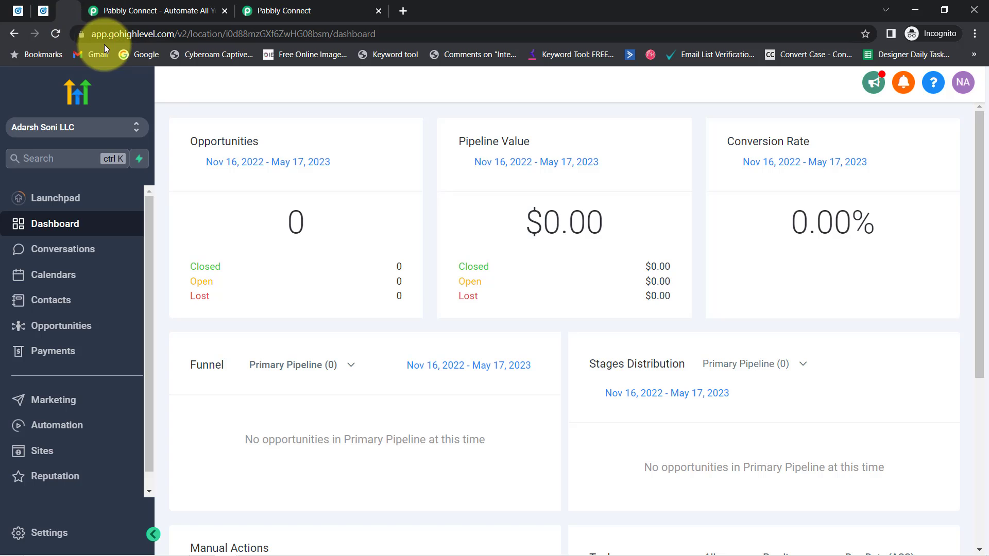
Look over the Pabbly Connect dashboard and dismiss the website's limited-time offer popup
left_click(132, 9)
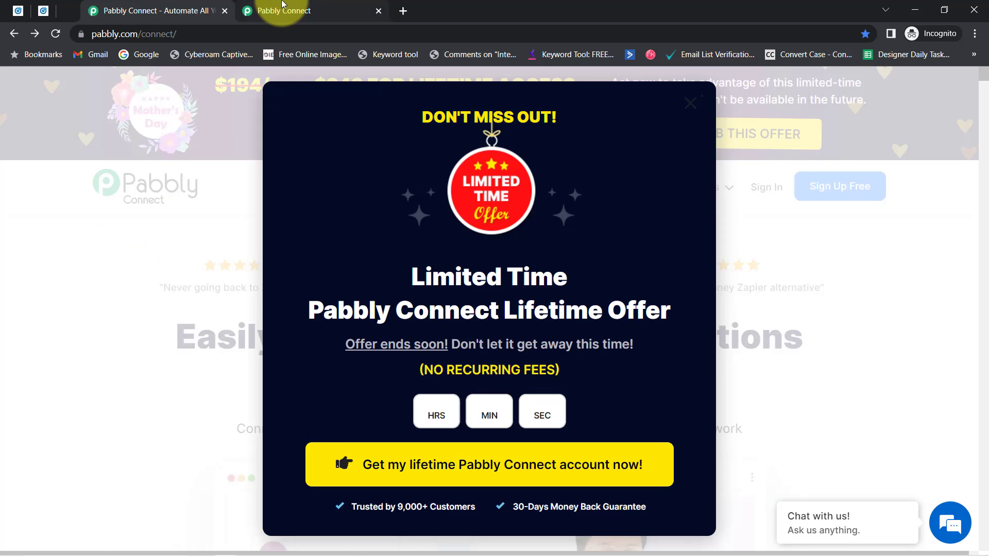
left_click(286, 10)
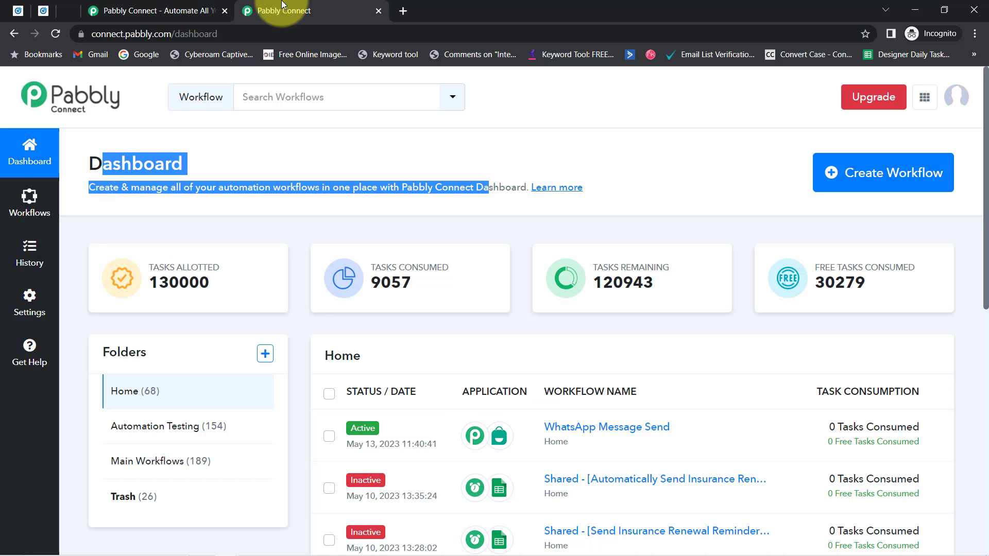
left_click_drag(89, 163, 520, 186)
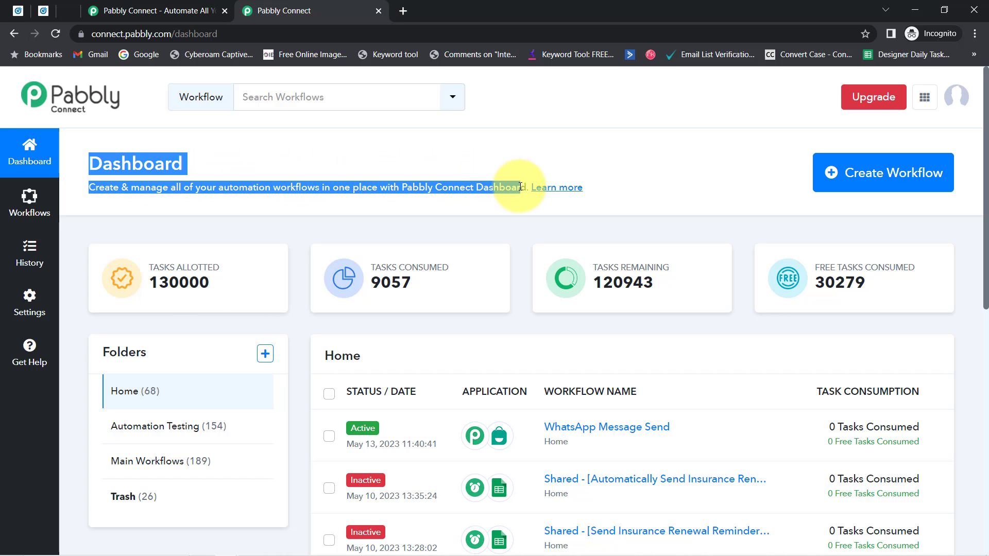
left_click(139, 10)
left_click(691, 98)
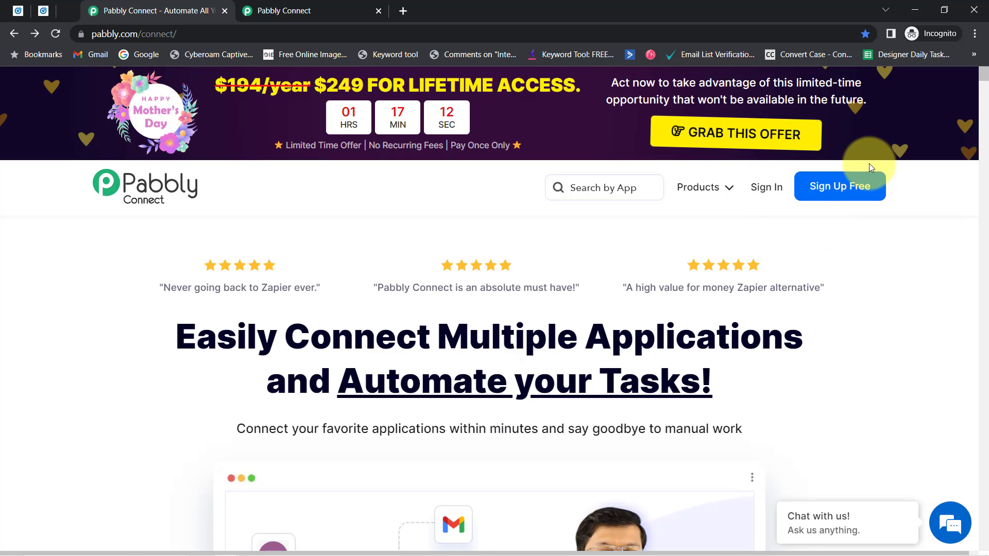
Back on the Pabbly Connect dashboard, start a new workflow
left_click(321, 6)
left_click(182, 156)
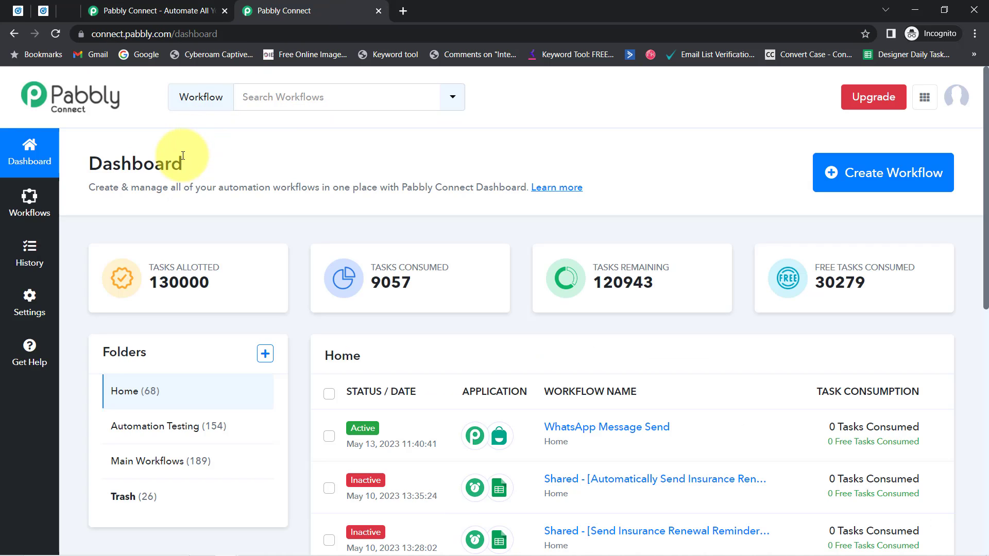
left_click_drag(105, 159, 302, 192)
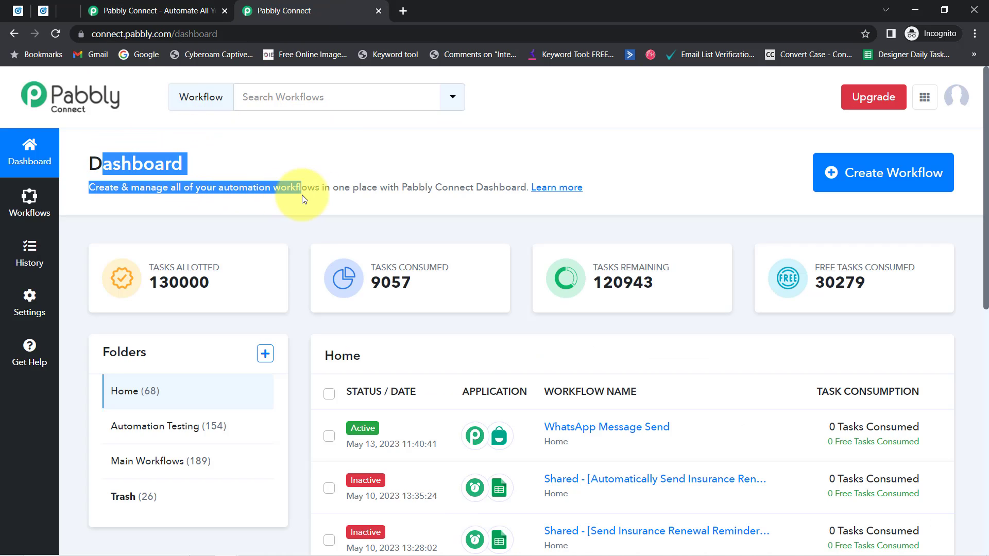
left_click(847, 178)
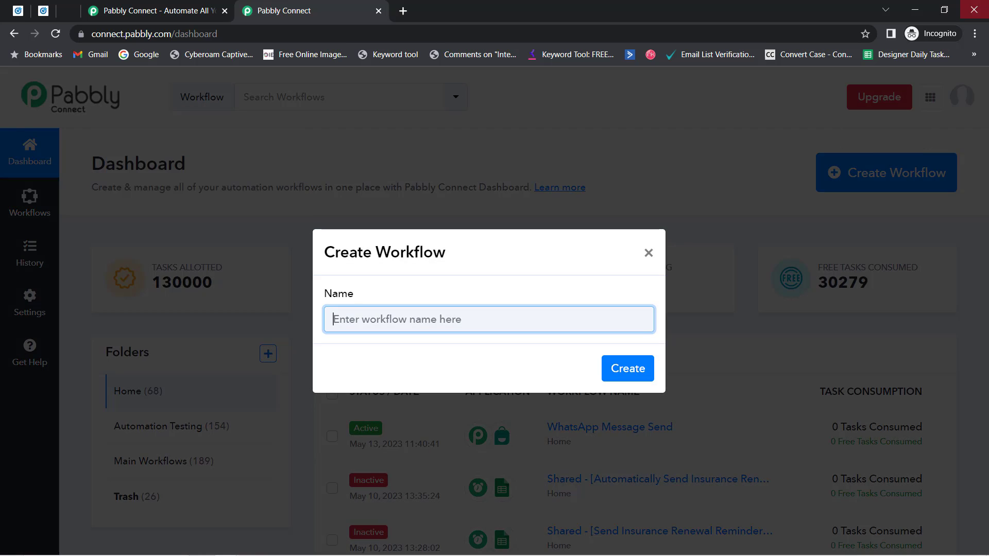
Name the workflow 'Sync your LinkedIn leads with GoHighLevel CRM' and create it
type("Sync your LinkedIn leads with GoHighLevel CRM")
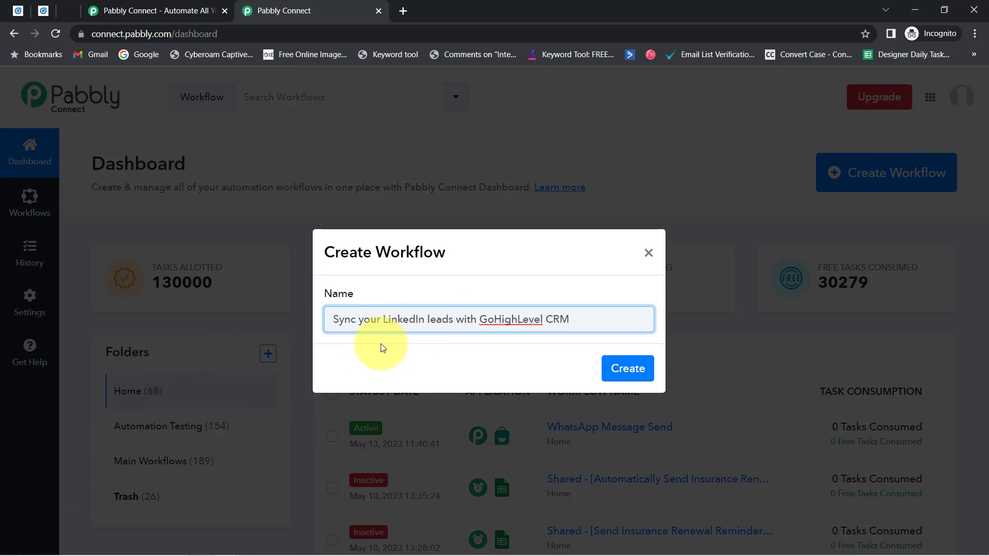
left_click_drag(339, 319, 485, 323)
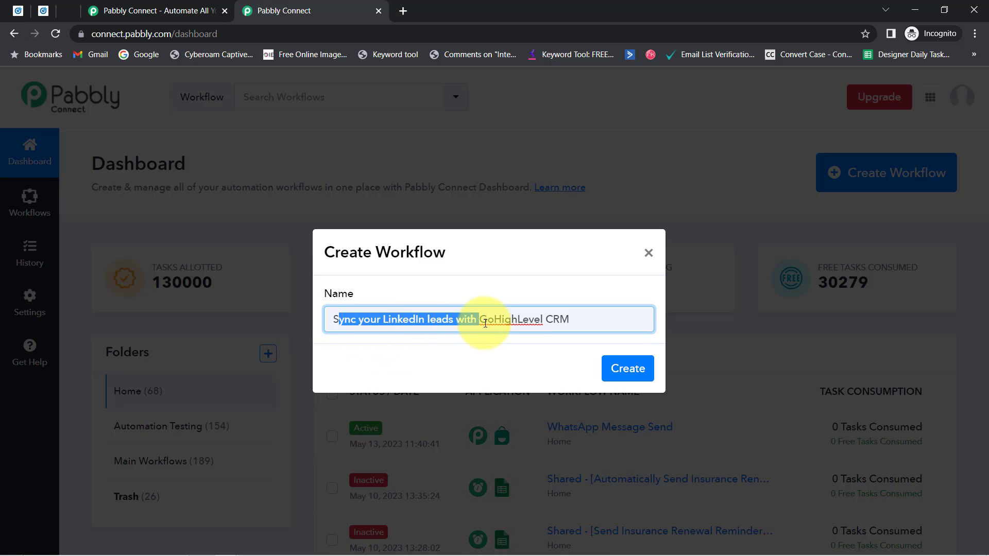
left_click(524, 320)
left_click_drag(359, 321, 504, 321)
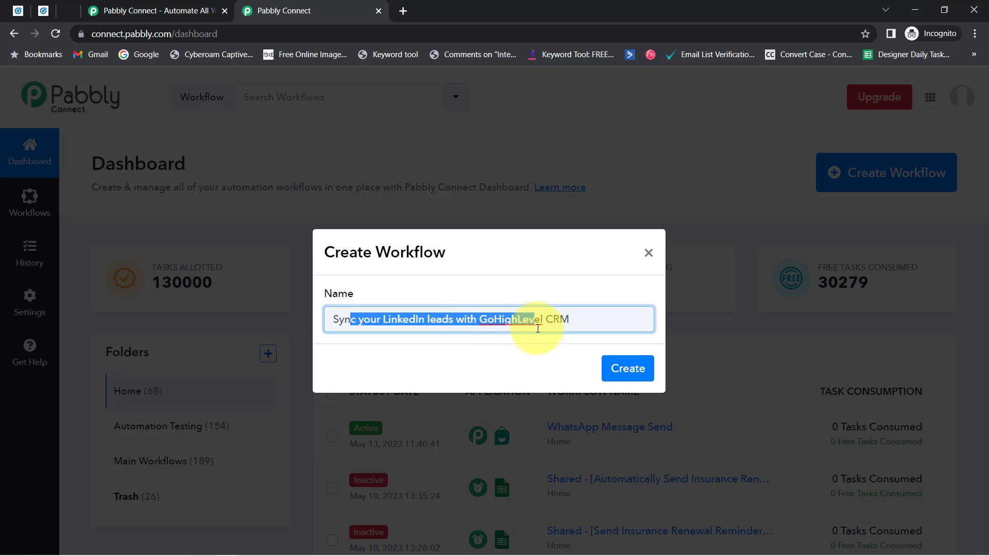
left_click(625, 369)
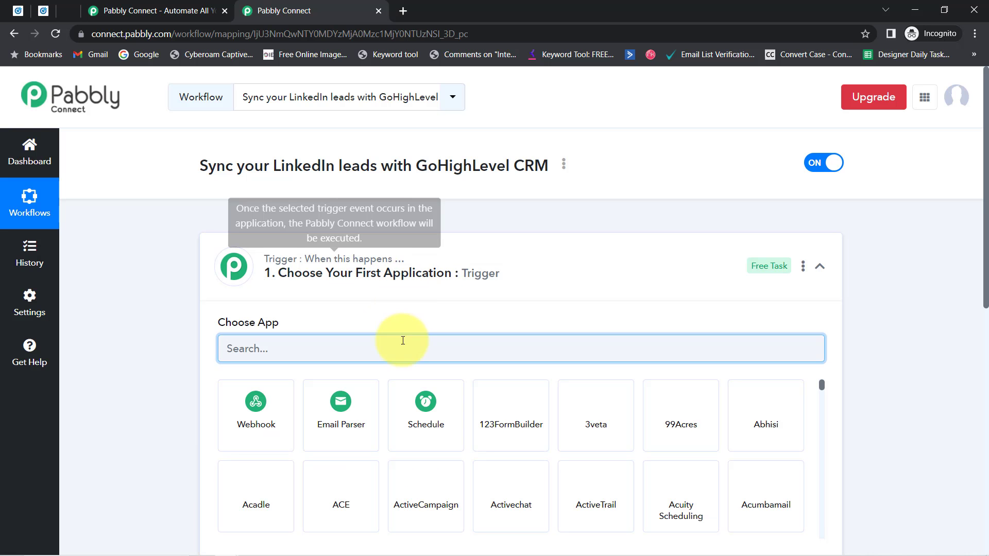
Search 'link' and choose LinkedIn Lead Gen Forms as the trigger app
left_click(365, 258)
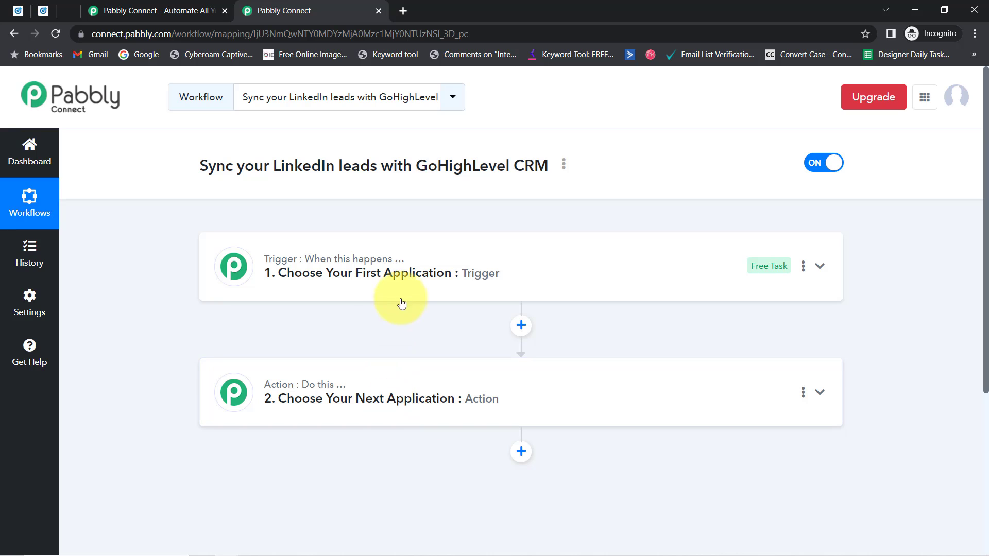
left_click(388, 277)
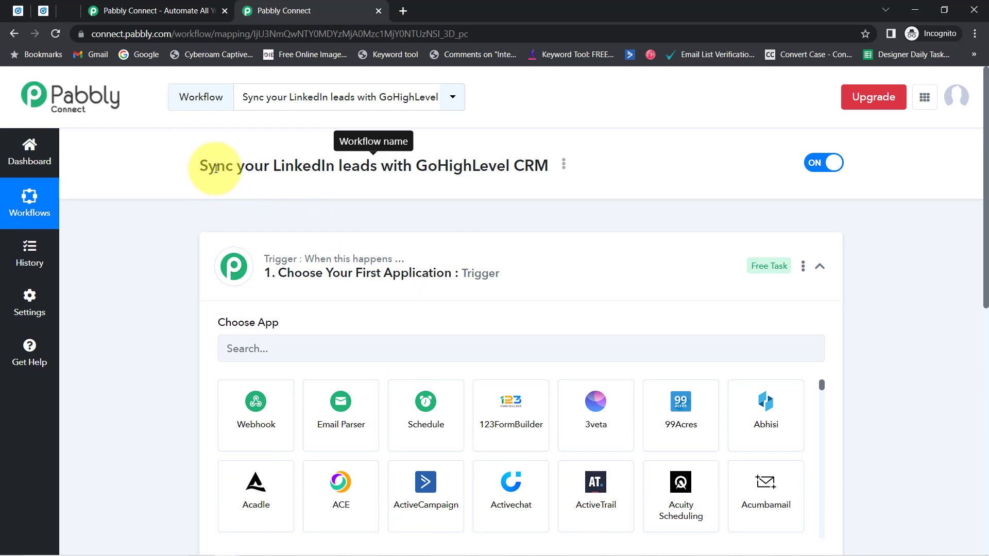
left_click_drag(209, 167, 473, 168)
left_click(237, 349)
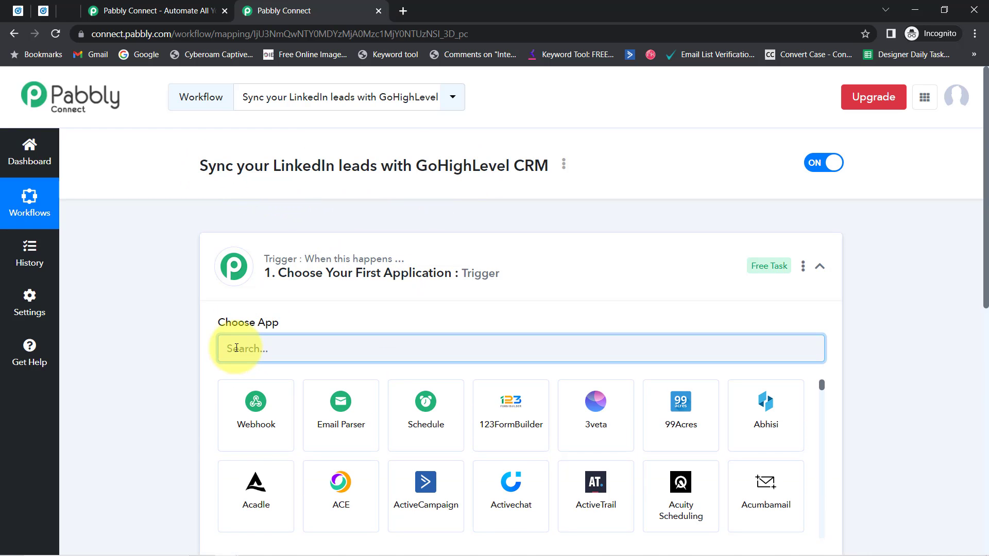
type("link")
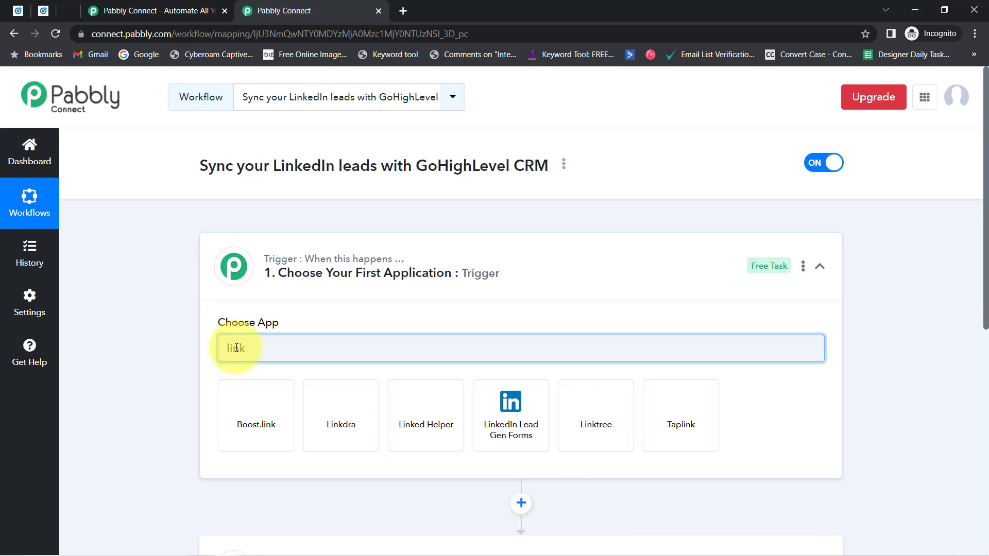
left_click(511, 409)
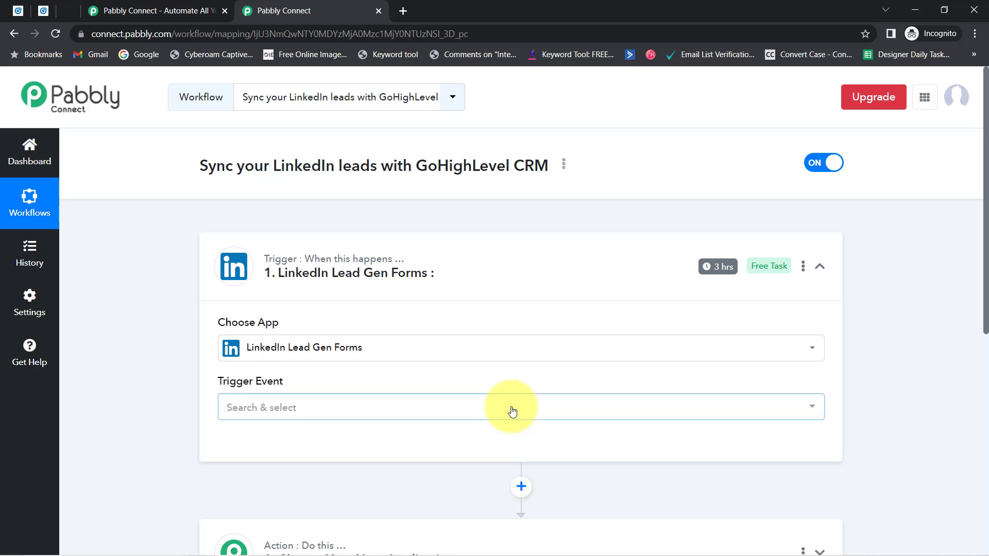
Glance at the action step's app choices, then open the trigger event dropdown
scroll(982, 258, "down", 6)
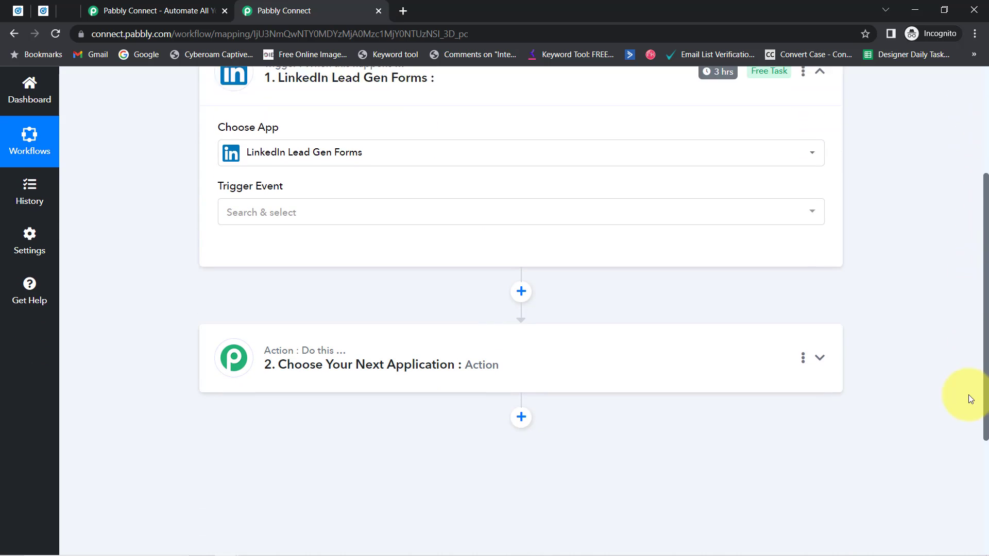
left_click(280, 227)
left_click(295, 307)
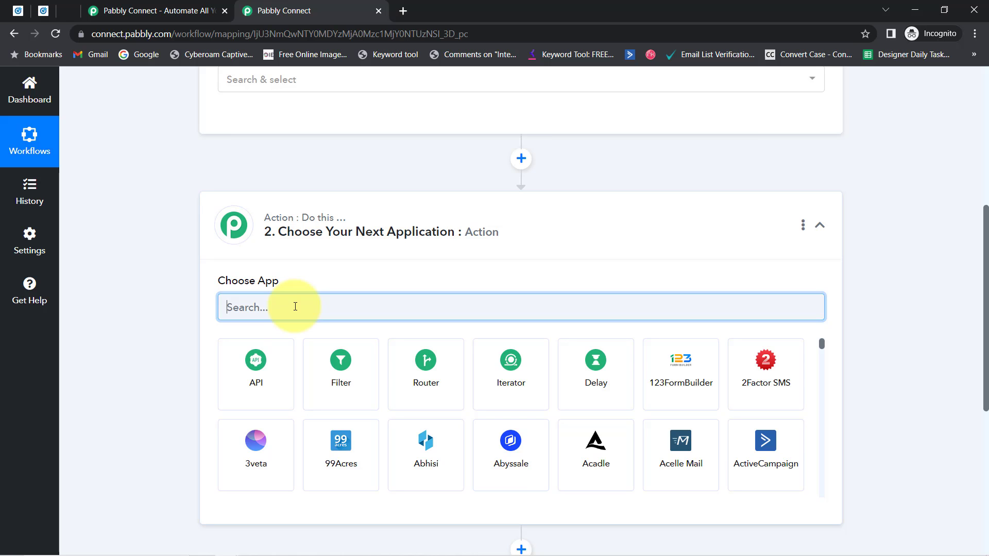
scroll(976, 165, "up", 6)
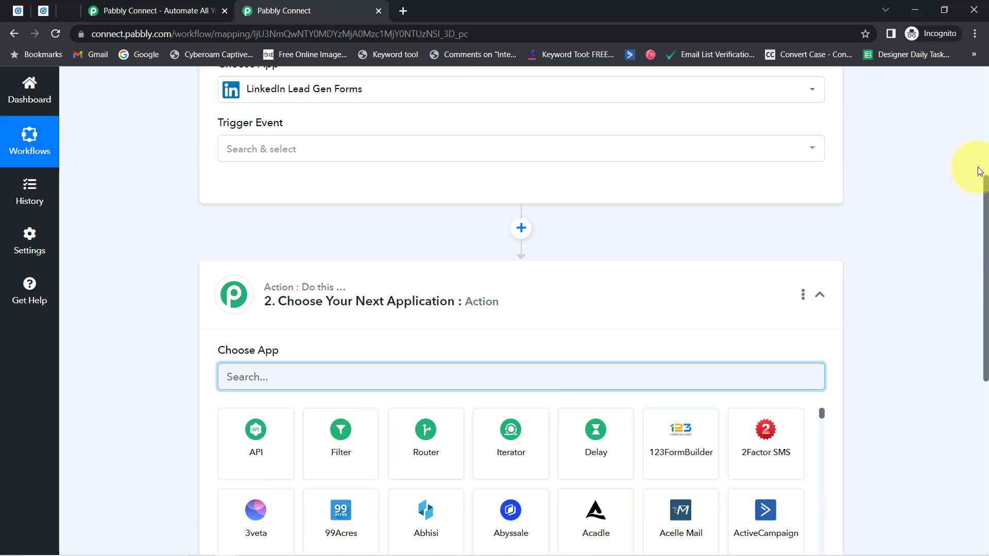
scroll(927, 141, "down", 2)
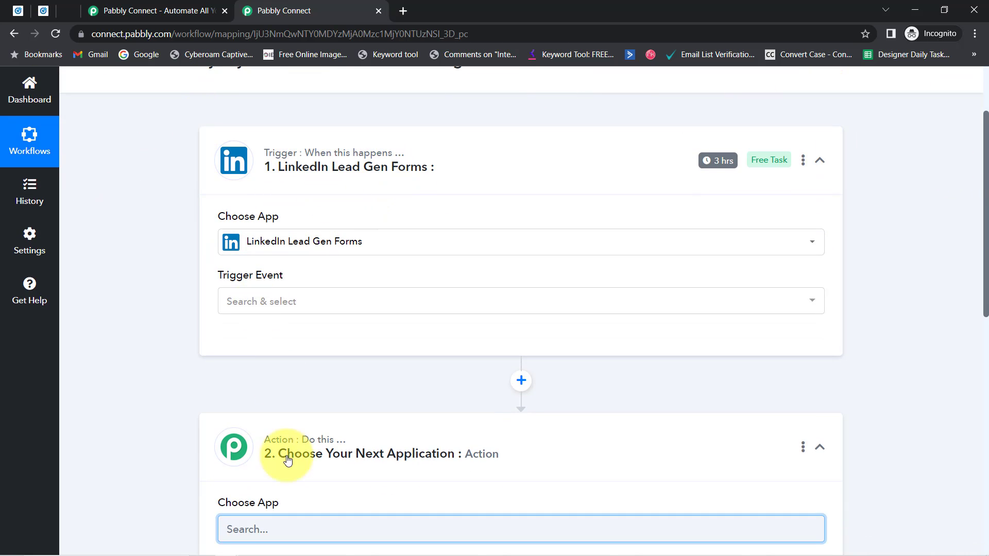
mouse_move(291, 447)
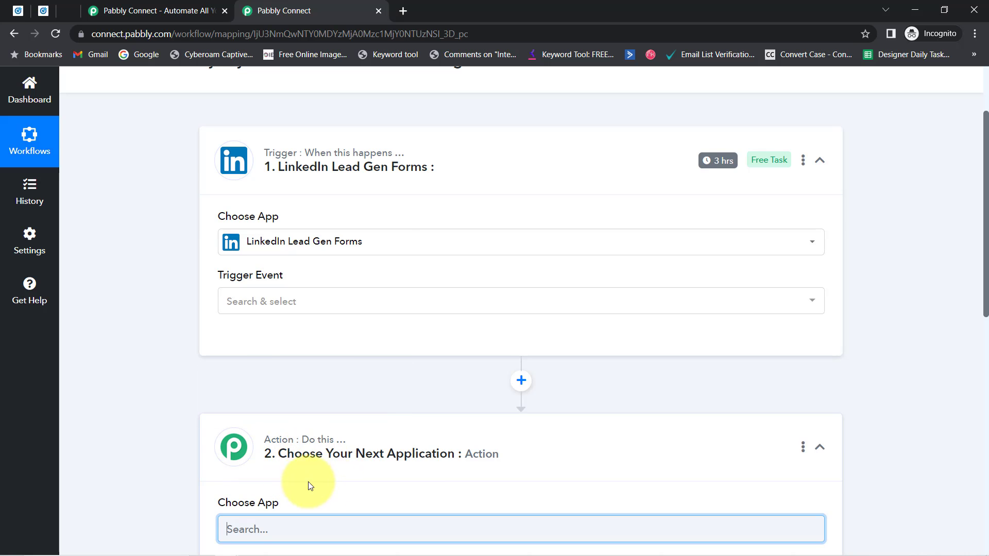
left_click(265, 305)
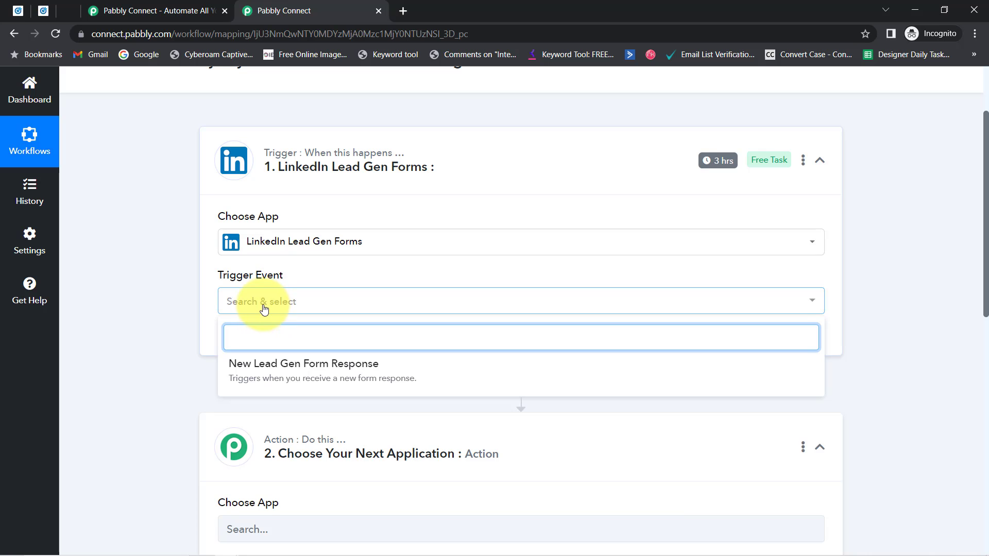
Set the trigger event to New Lead Gen Form Response and begin a new LinkedIn connection
left_click(292, 375)
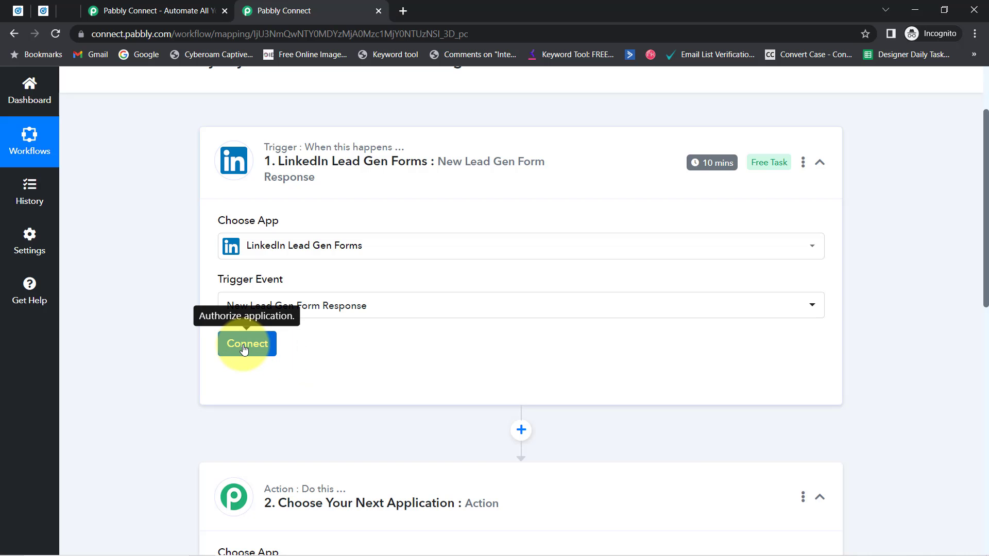
left_click(244, 348)
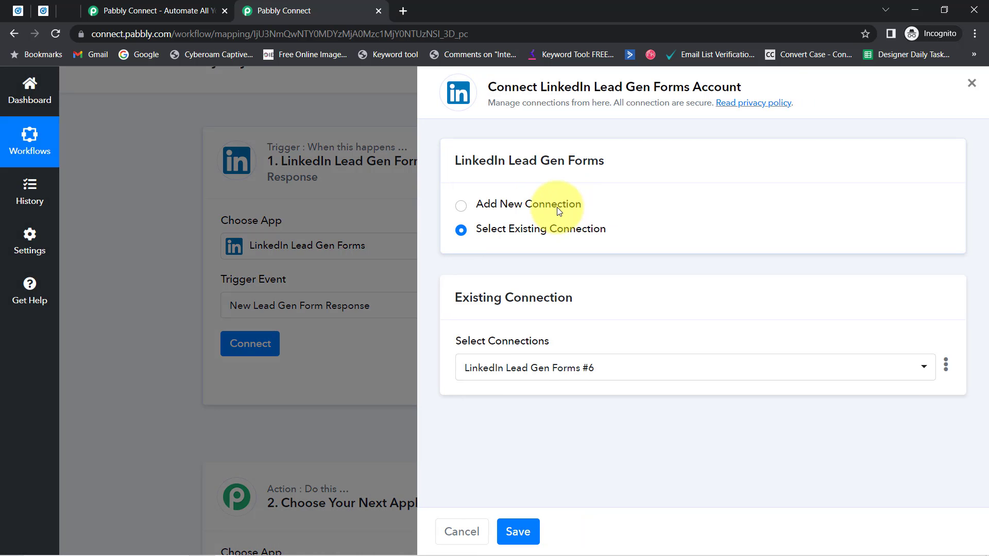
left_click(559, 211)
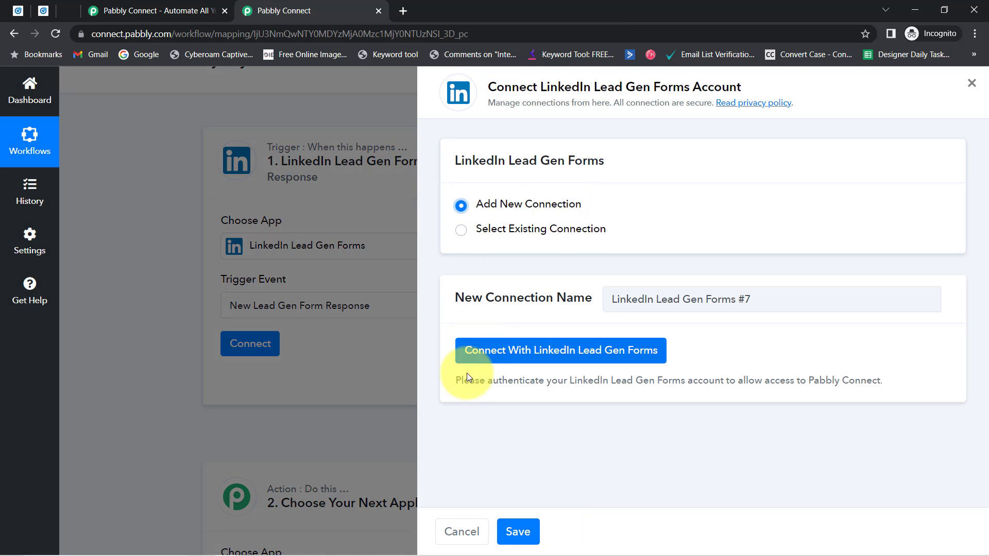
Skip LinkedIn sign-in and save the trigger with existing connection LinkedIn Lead Gen Forms #6
left_click(528, 357)
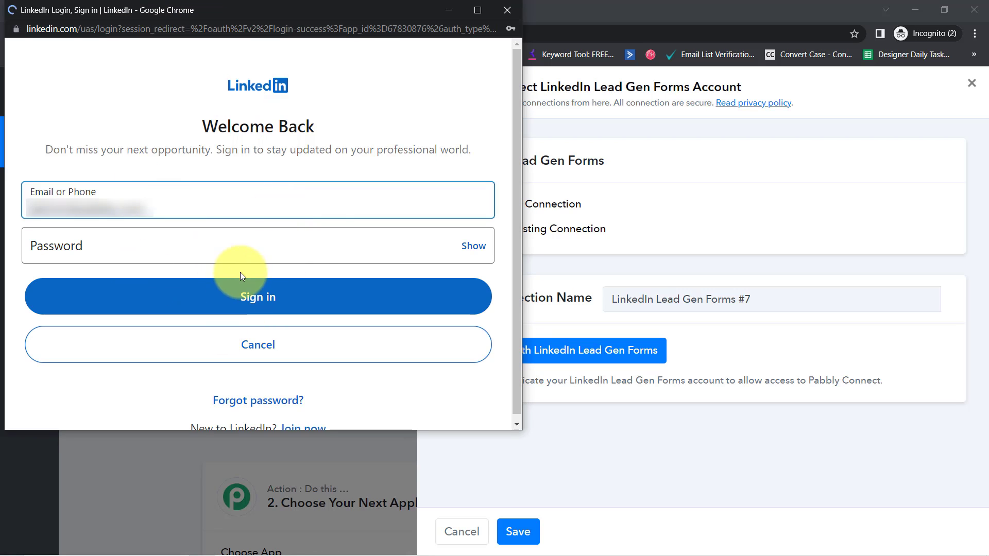
left_click(507, 10)
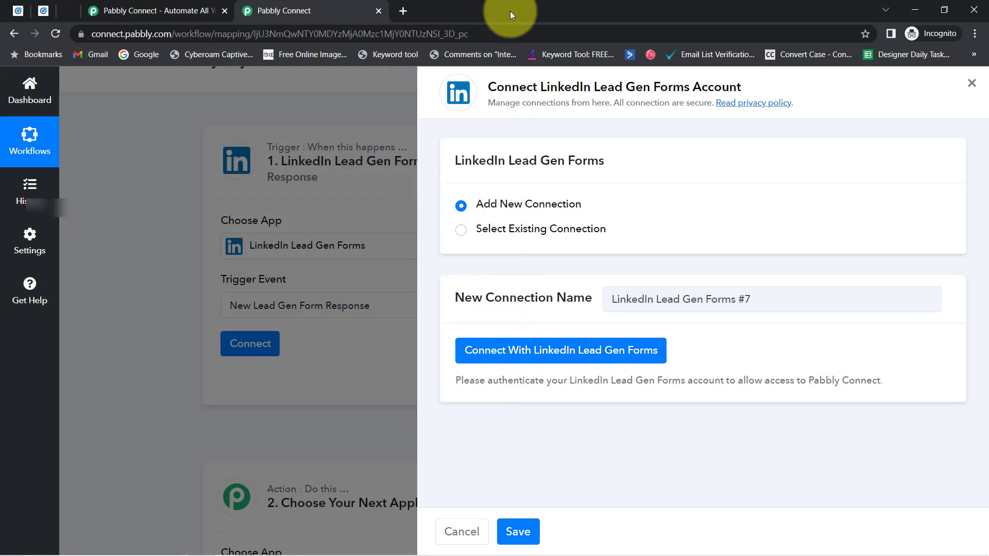
left_click(568, 224)
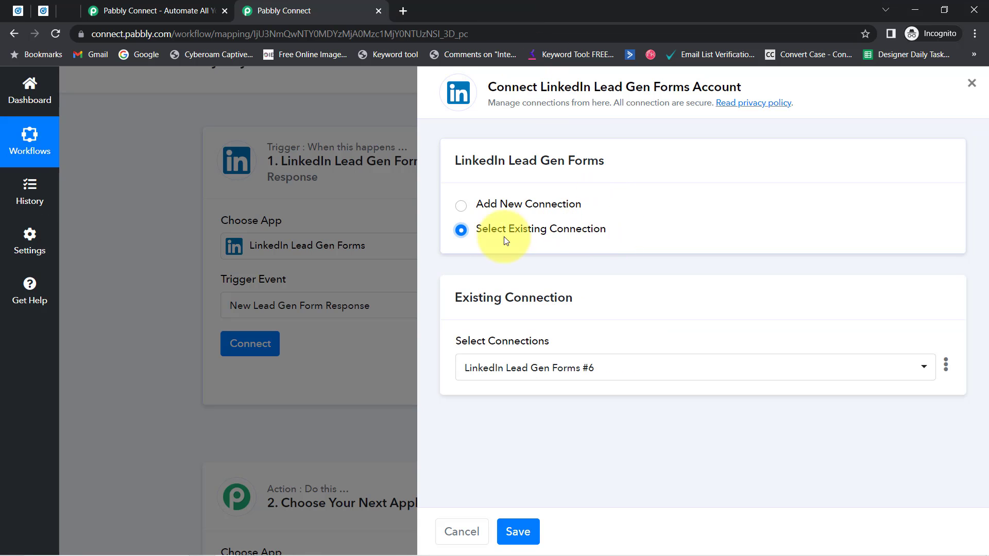
left_click(564, 364)
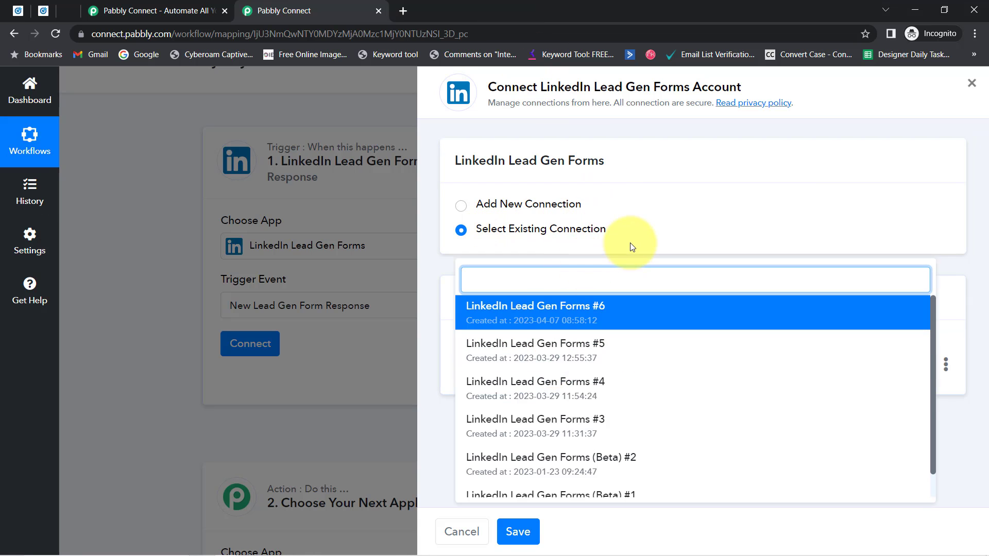
left_click(500, 229)
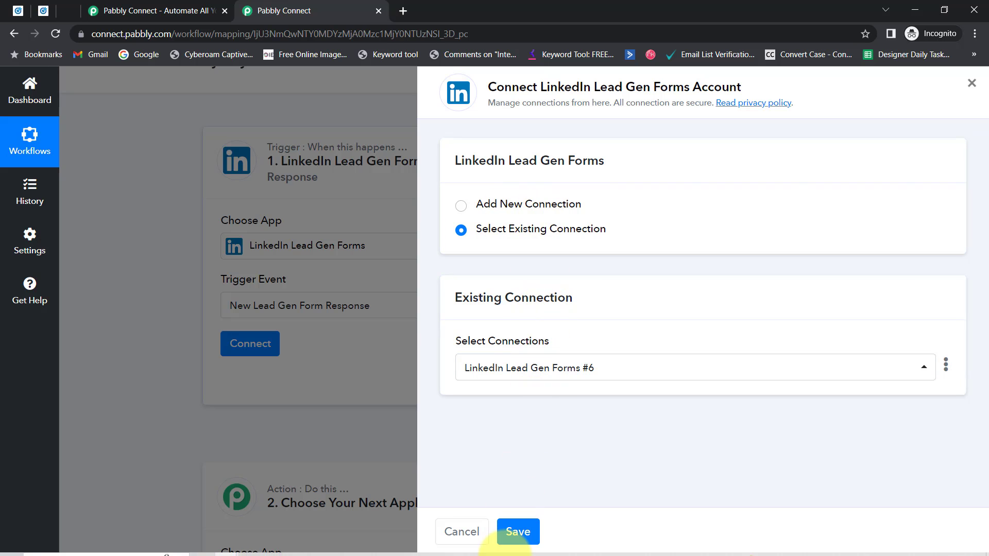
left_click(526, 529)
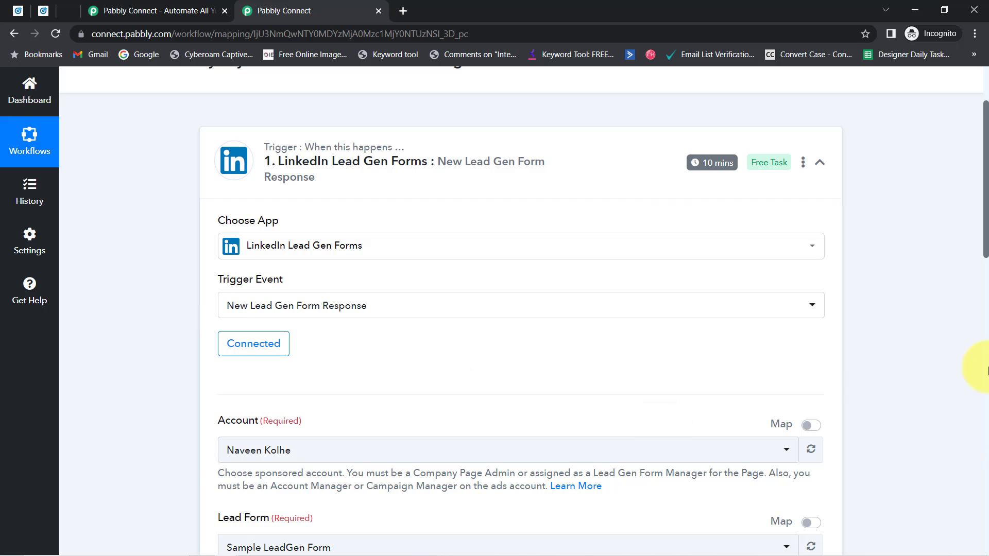
Compare the trigger's Account with Campaign Manager, then open the Lead Form dropdown
left_click_drag(985, 225, 985, 305)
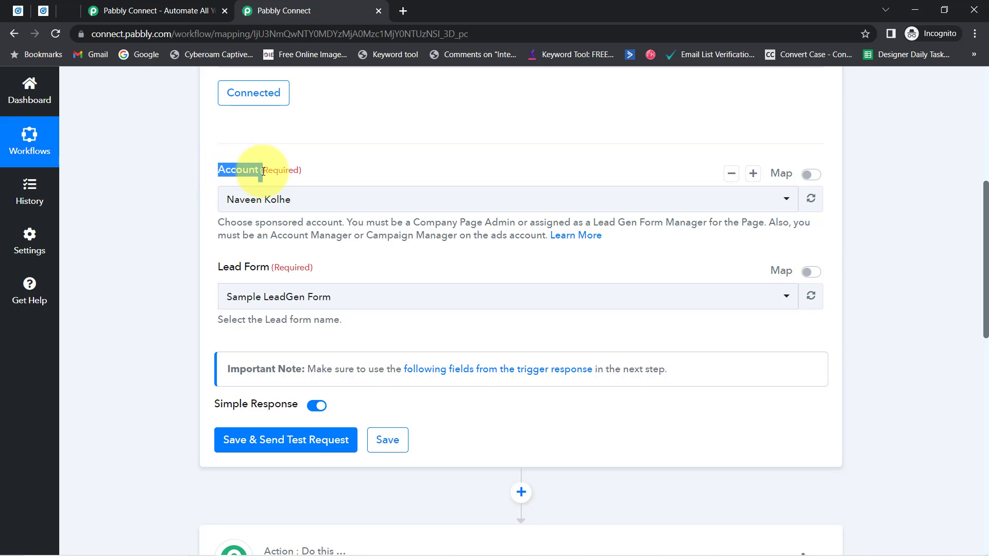
left_click(43, 10)
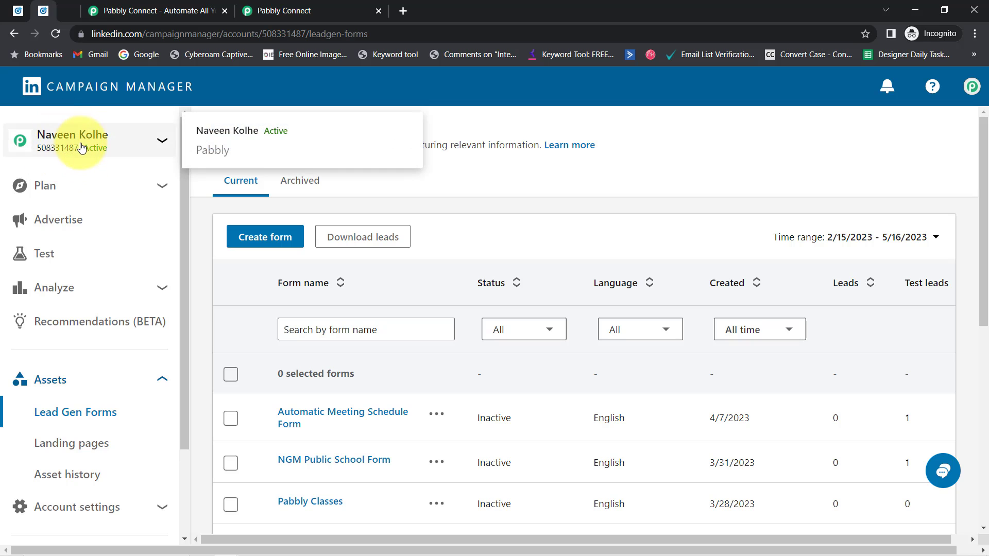
left_click(271, 6)
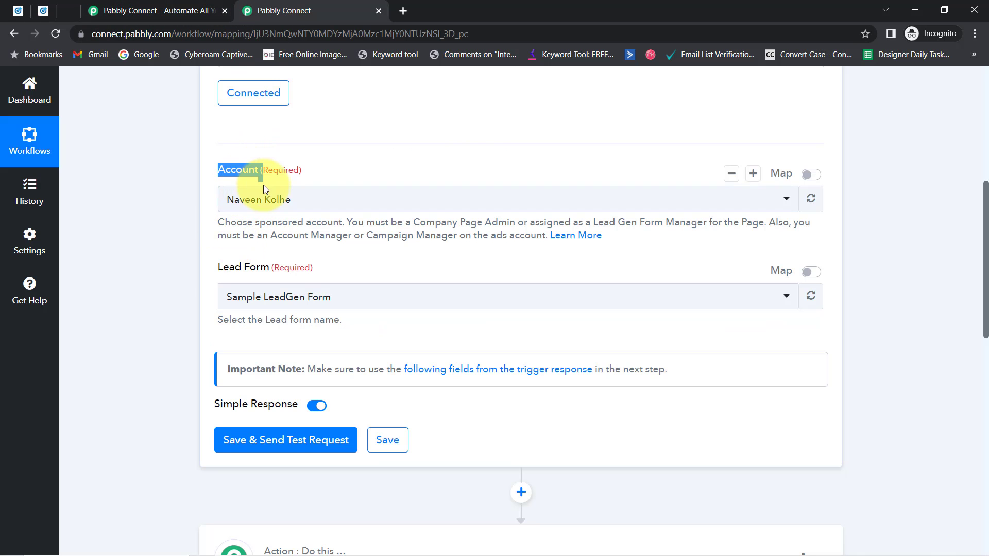
left_click(160, 270)
left_click_drag(224, 267, 242, 268)
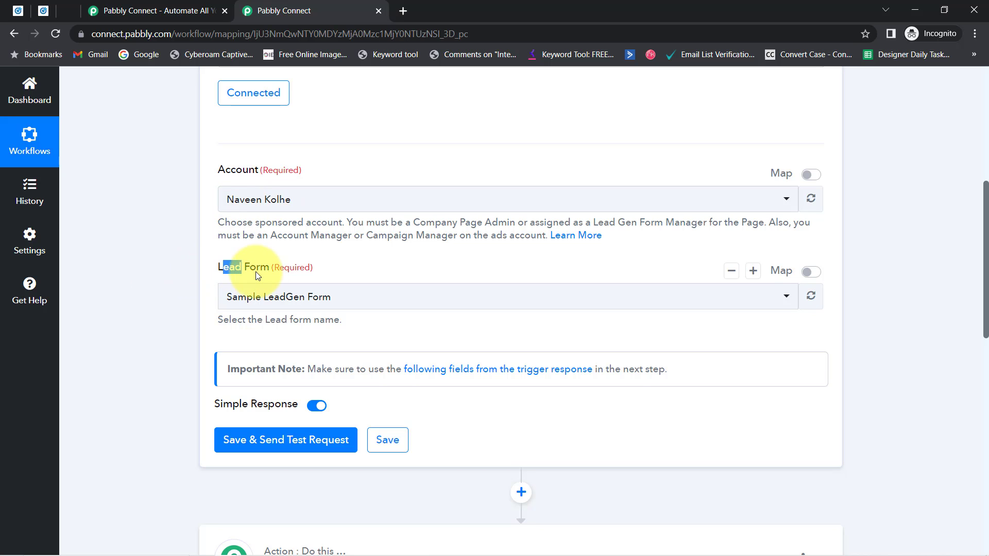
left_click(263, 294)
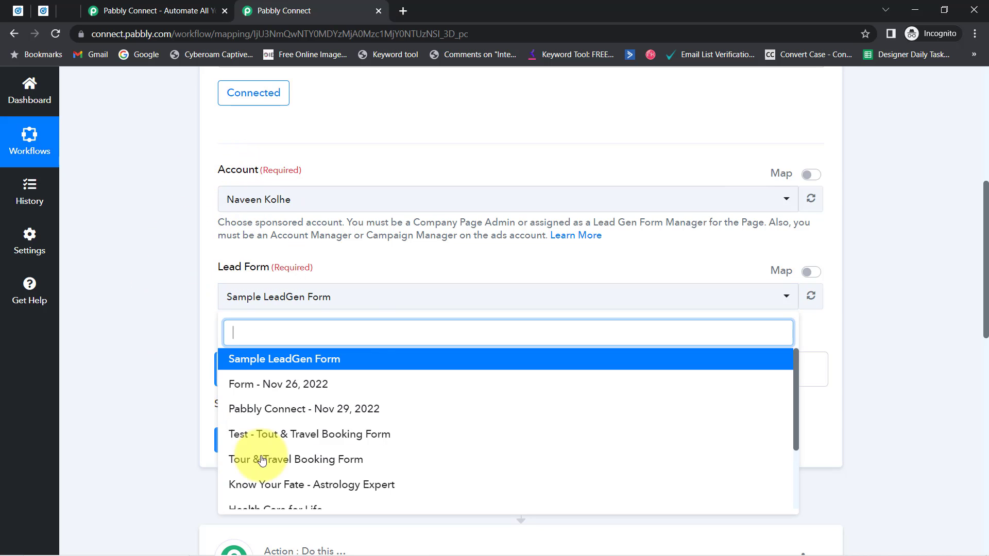
left_click(42, 11)
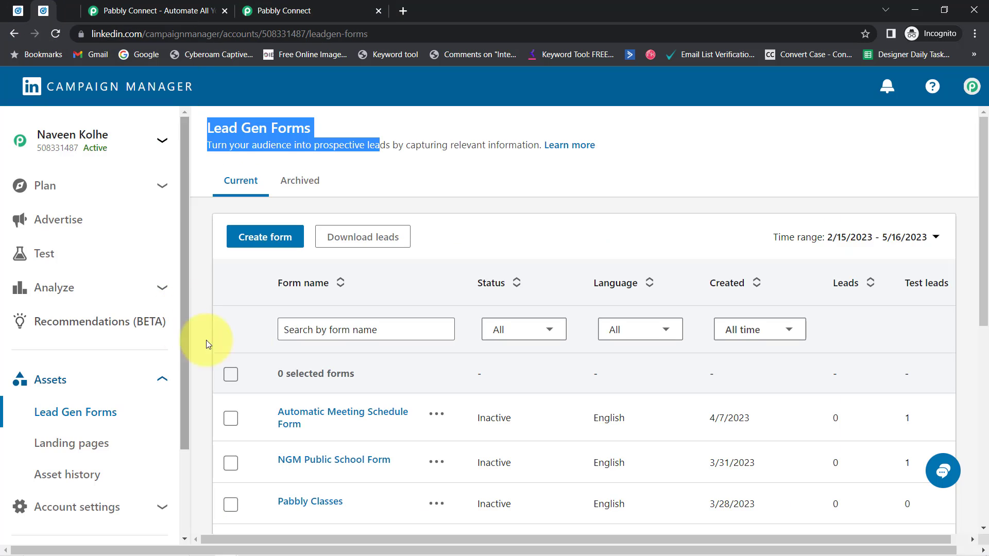
Review Campaign Manager's lead gen forms and keep Sample LeadGen Form as the trigger's lead form
scroll(316, 375, "down", 4)
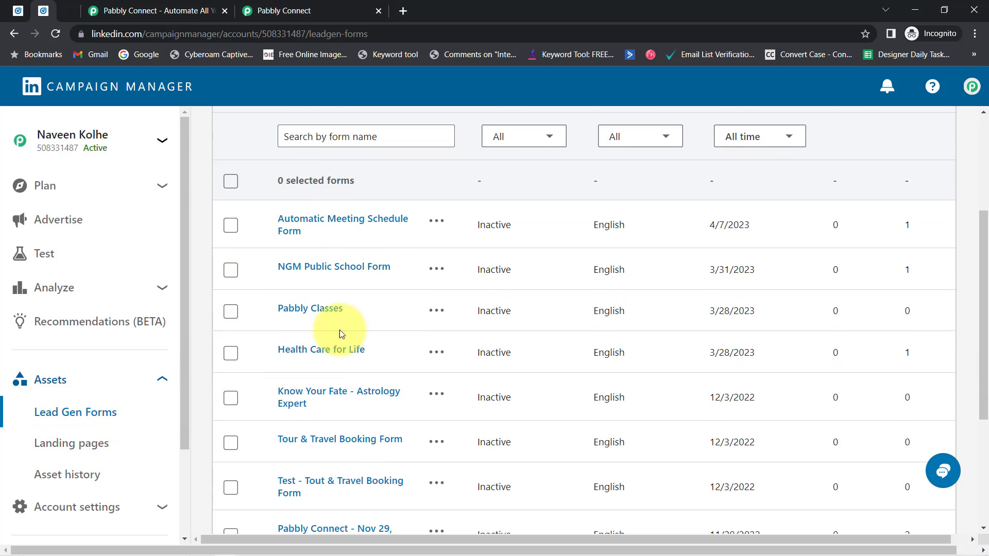
left_click(281, 6)
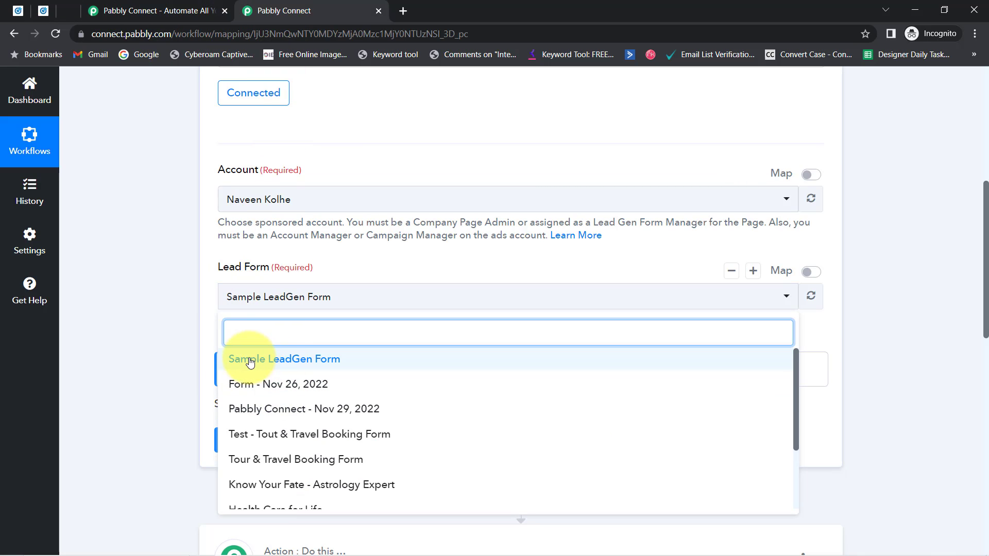
left_click(275, 365)
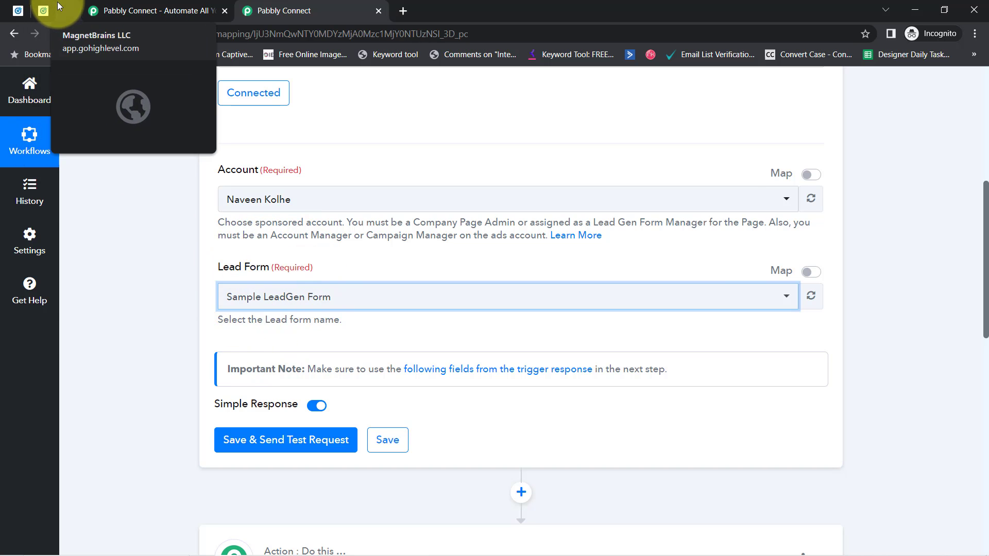
left_click(17, 11)
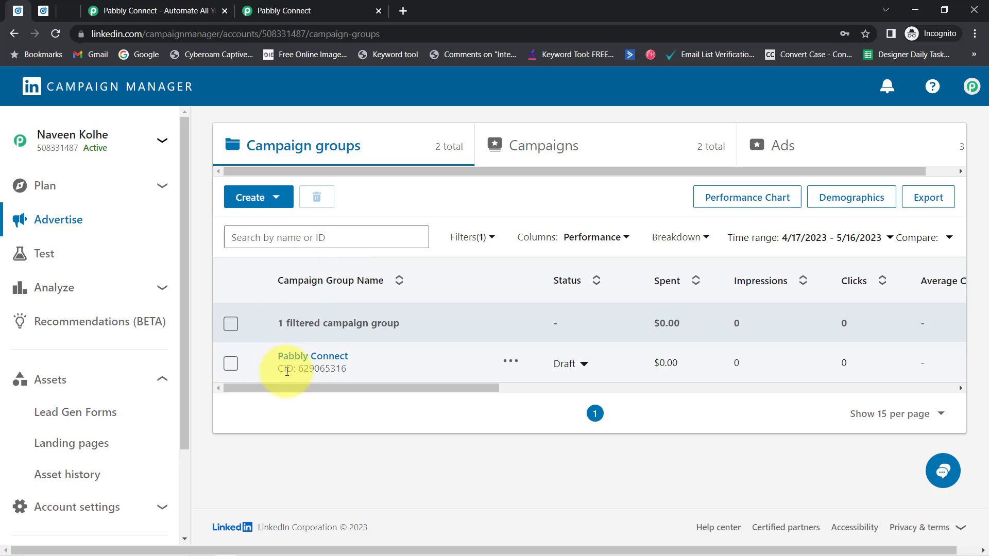
Open the Lead generation - Apr 5, 2023 campaign's ads and the Lead Capture Form ad's menu
left_click(330, 337)
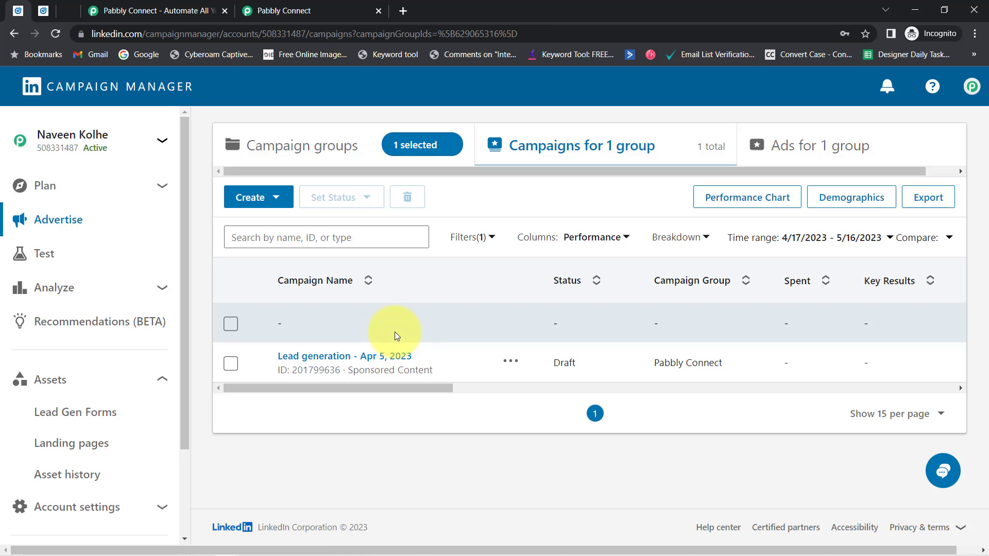
left_click(330, 356)
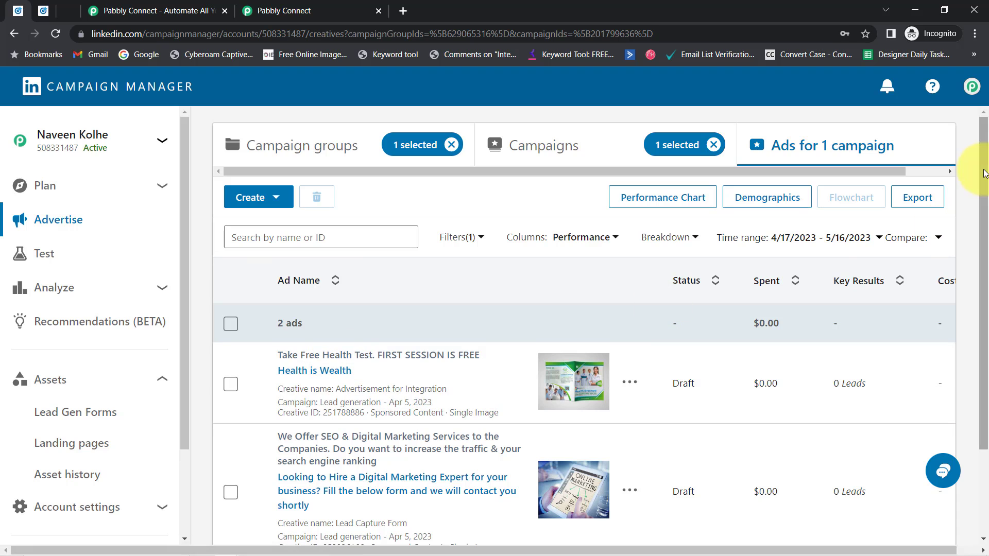
scroll(976, 227, "down", 2)
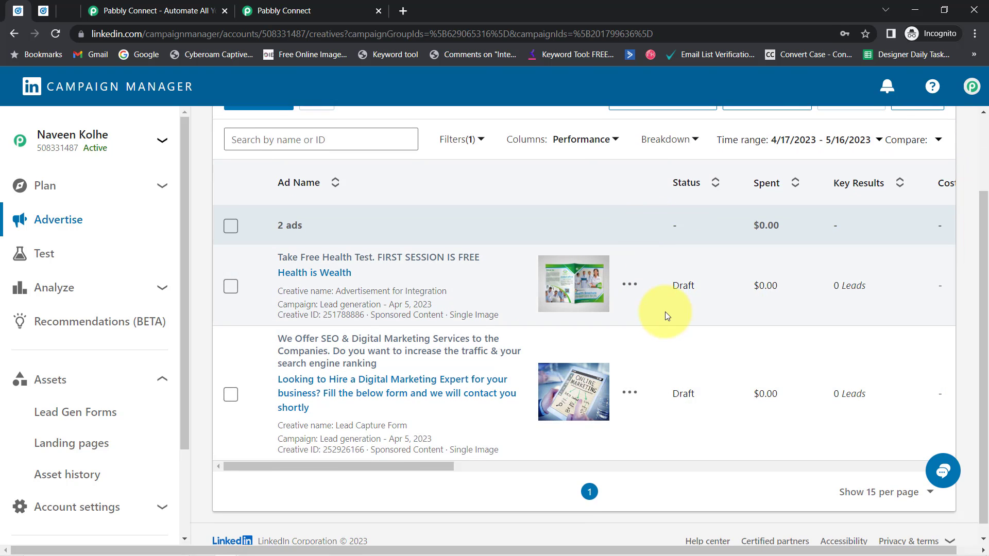
left_click_drag(676, 393, 684, 400)
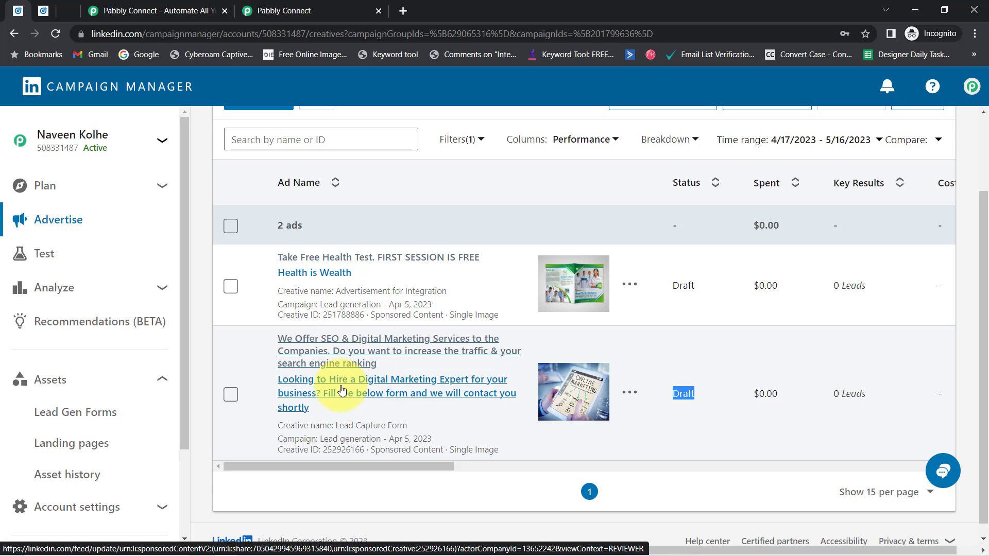
left_click(342, 353)
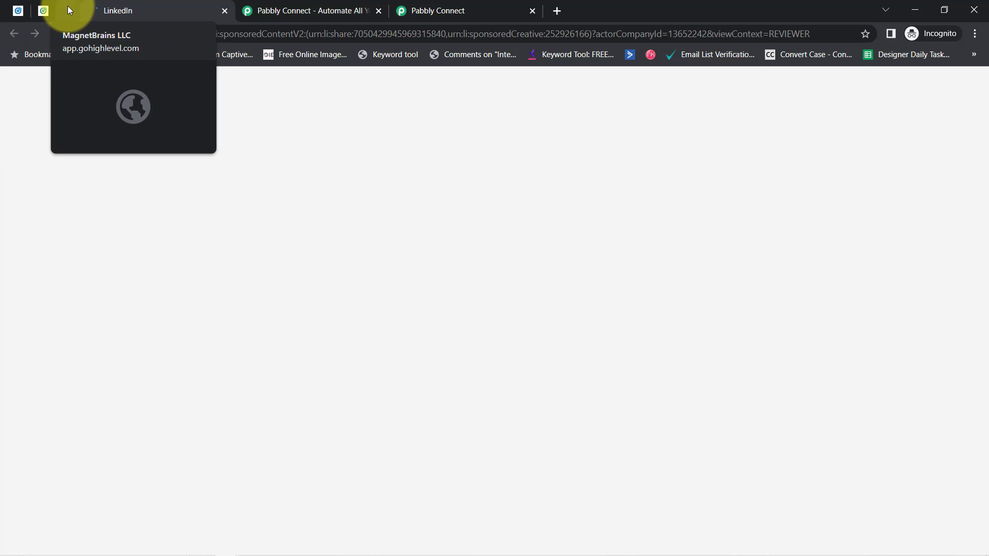
left_click(42, 10)
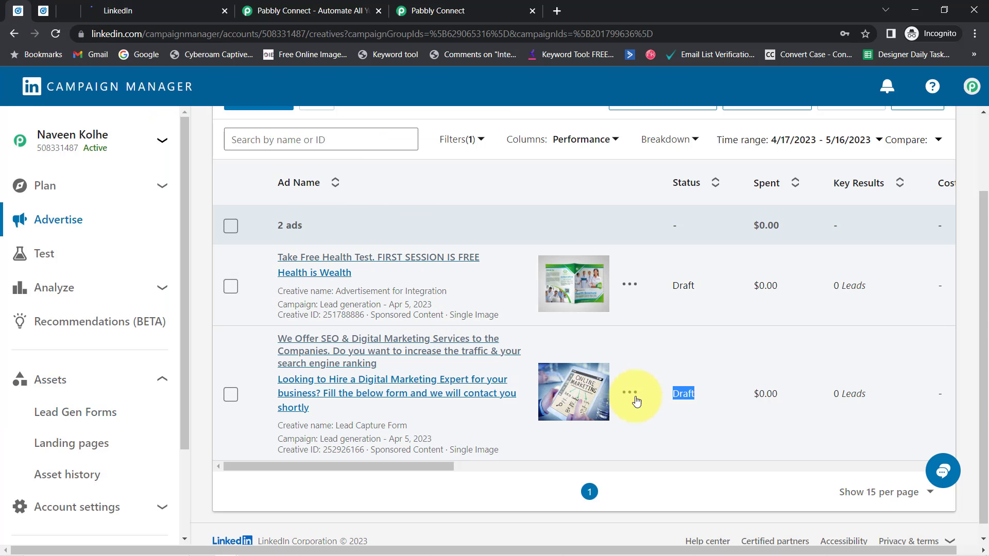
left_click(638, 399)
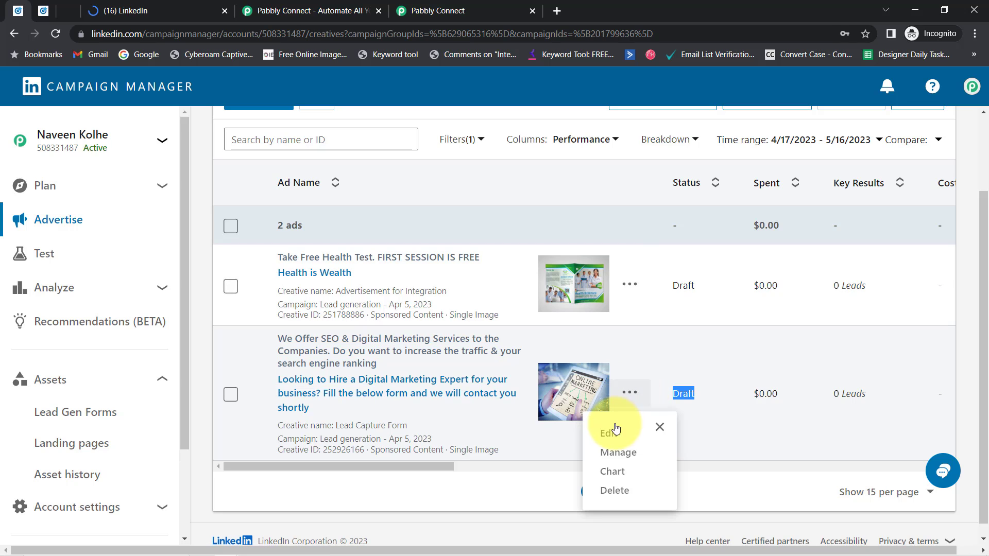
Edit the Lead Capture Form ad and expand its form details showing Sample LeadGen Form
left_click(609, 435)
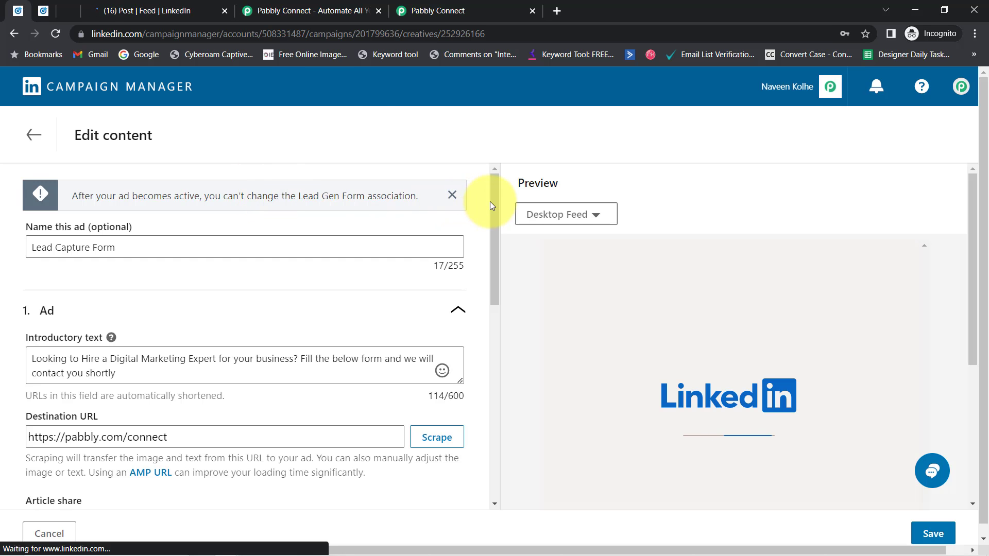
left_click_drag(493, 202, 482, 338)
scroll(482, 338, "down", 5)
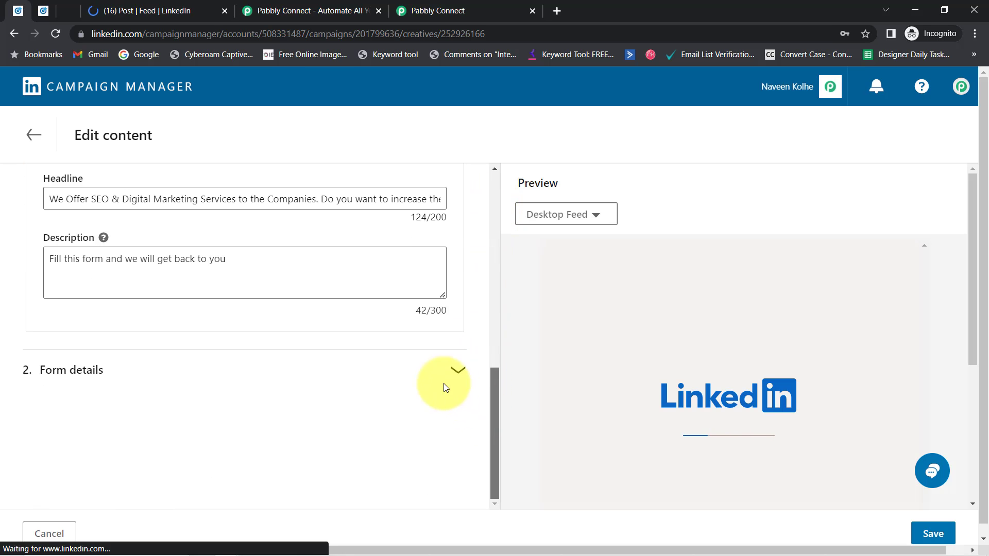
left_click(460, 371)
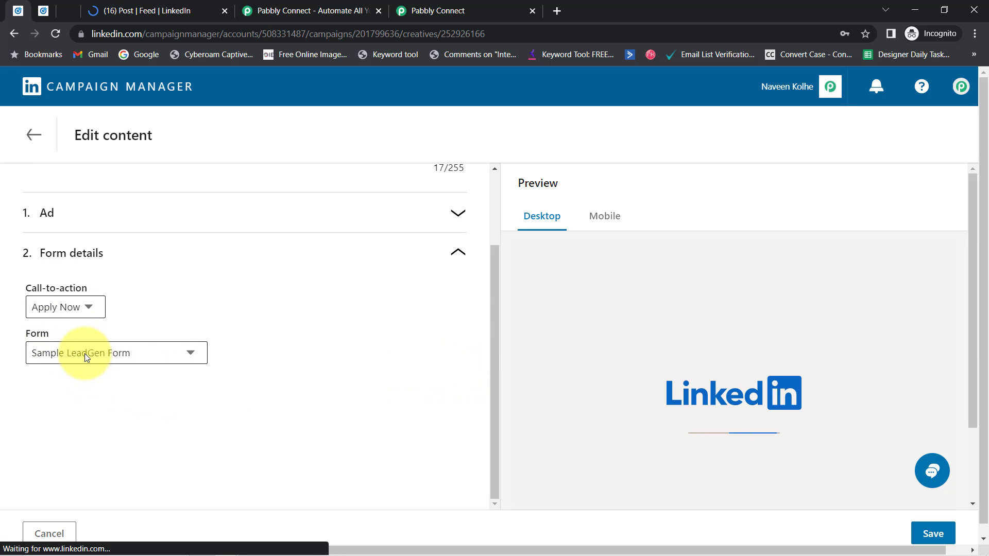
Check the Pabbly Connect workflow, then return to Campaign Manager and leave the ad editor
left_click(378, 11)
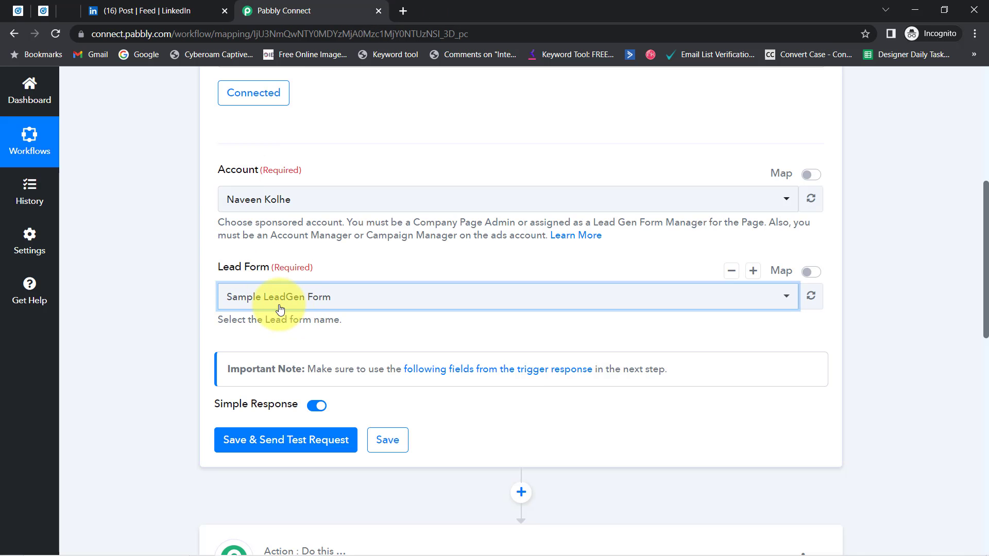
scroll(126, 269, "down", 4)
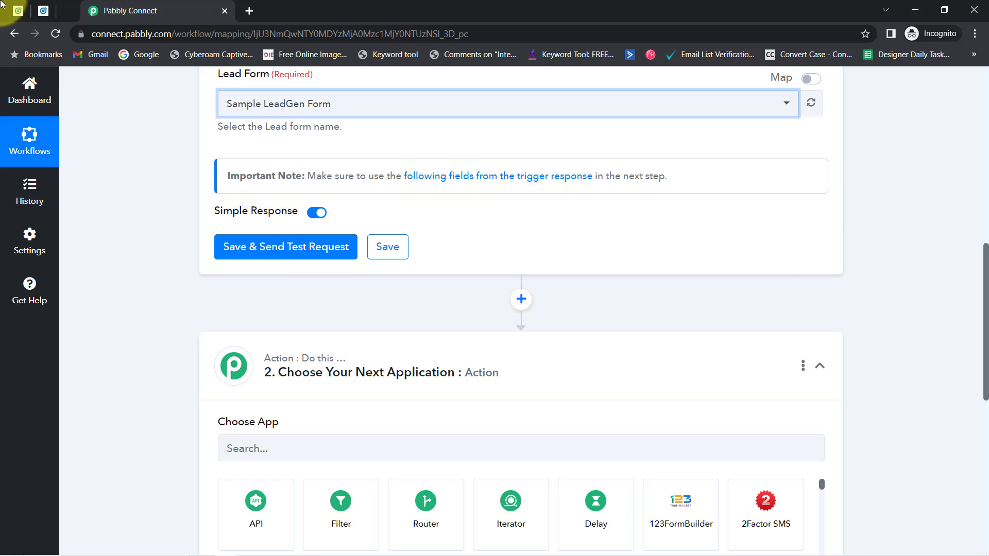
left_click(18, 10)
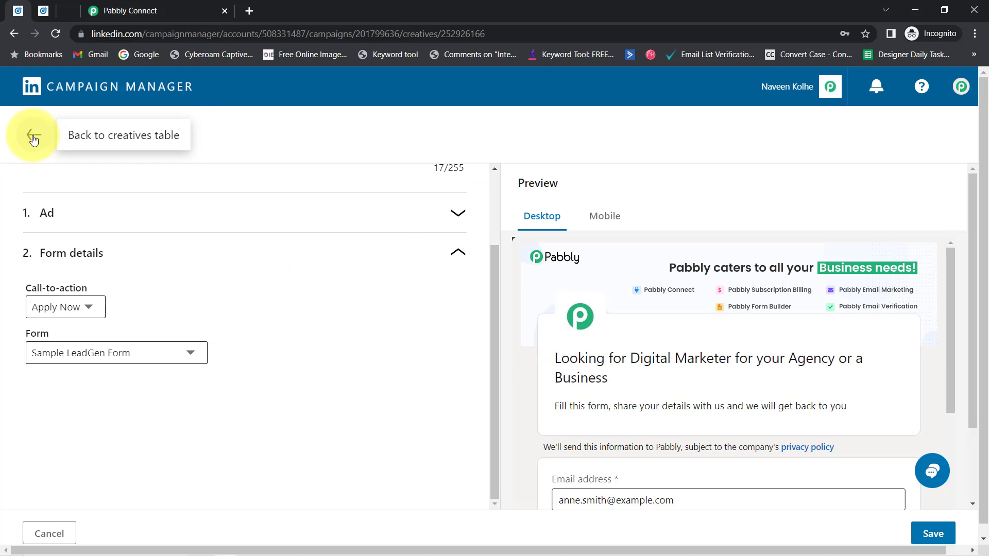
left_click(33, 137)
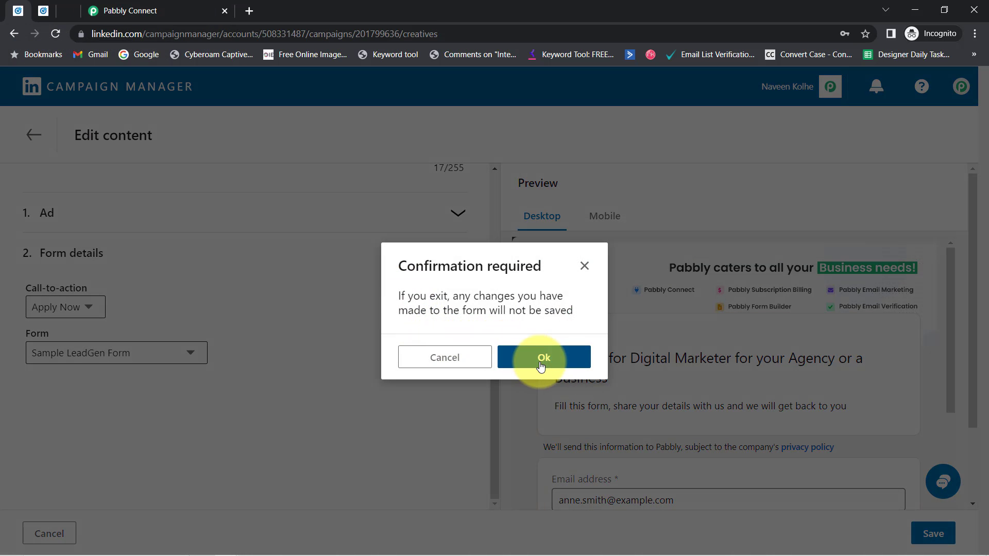
Discard the ad edits and open the Lead generation campaign's Lead Capture Form ad post on LinkedIn
left_click(541, 362)
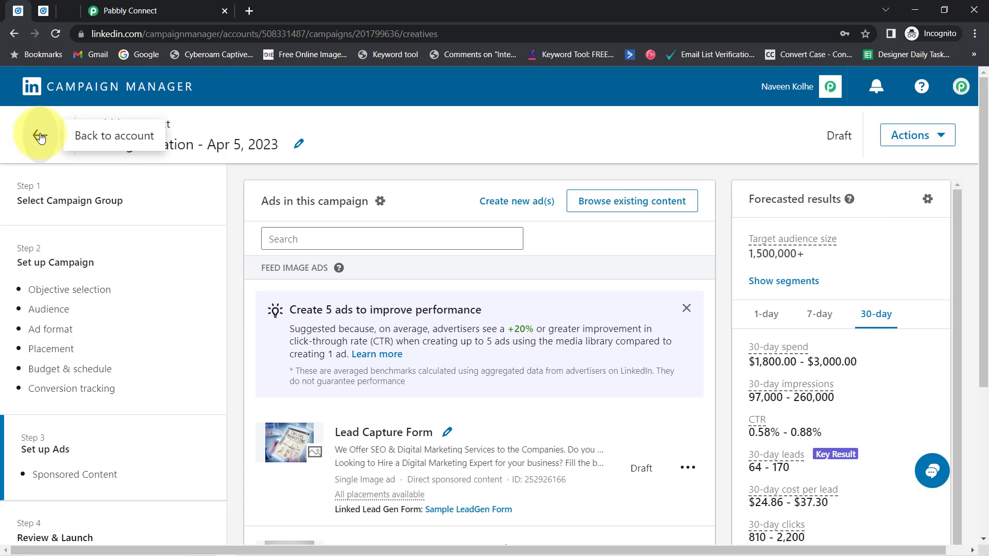
left_click(40, 136)
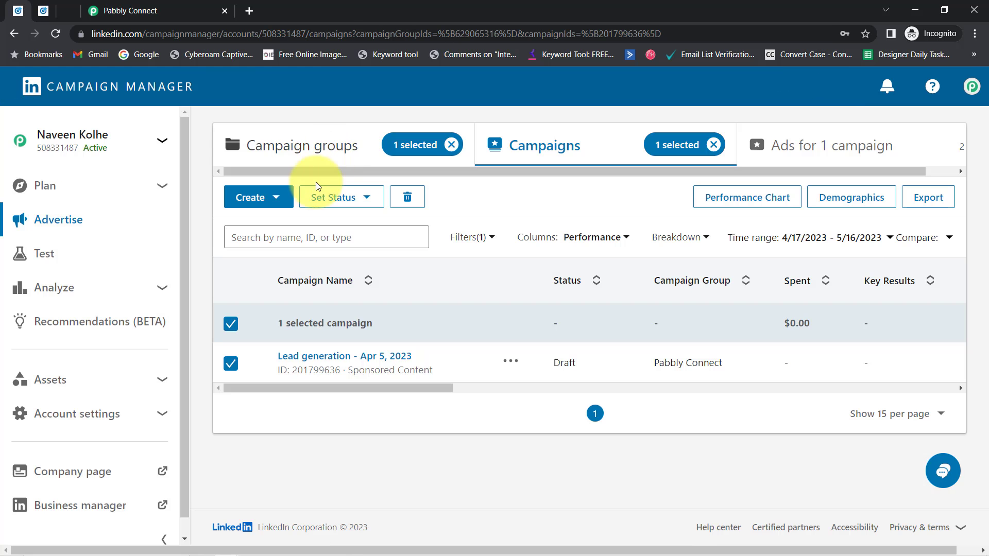
left_click(333, 361)
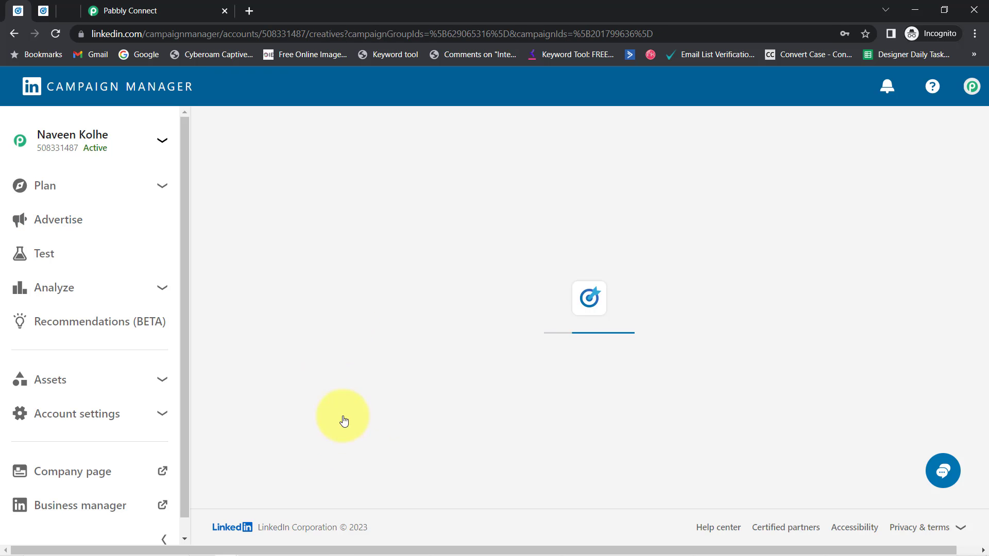
scroll(319, 373, "down", 2)
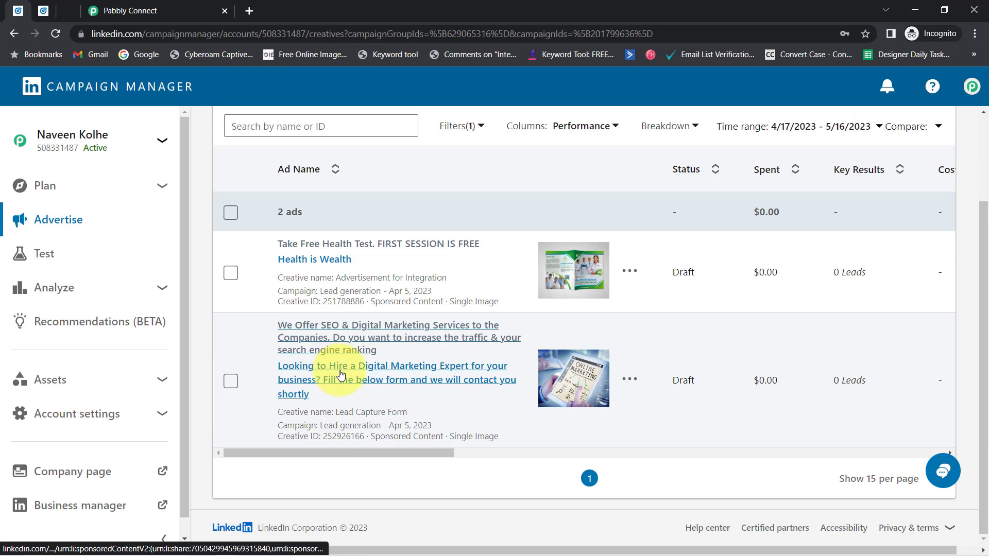
left_click(307, 367)
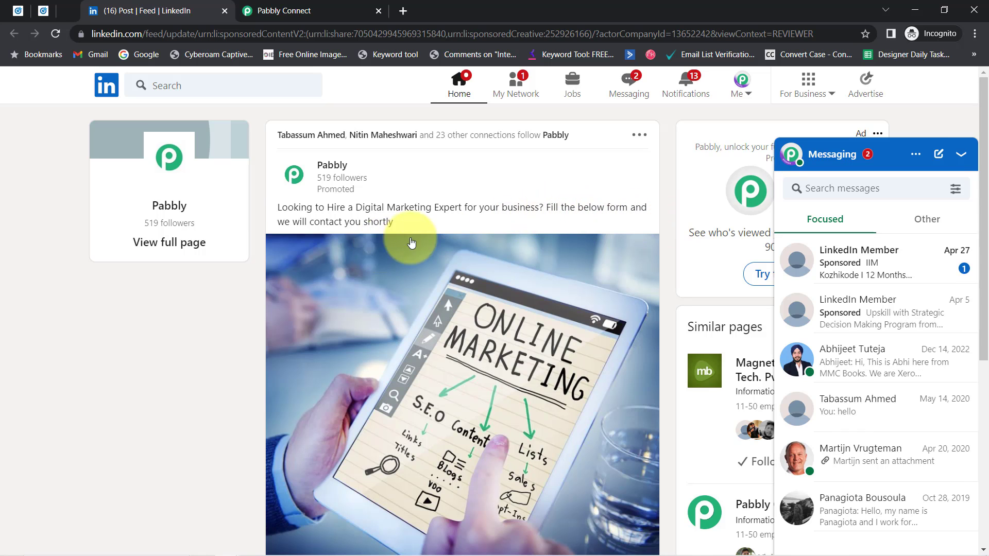
Minimize the Messaging panel and scroll the sponsored Pabbly post down to its Apply Now button
left_click(961, 154)
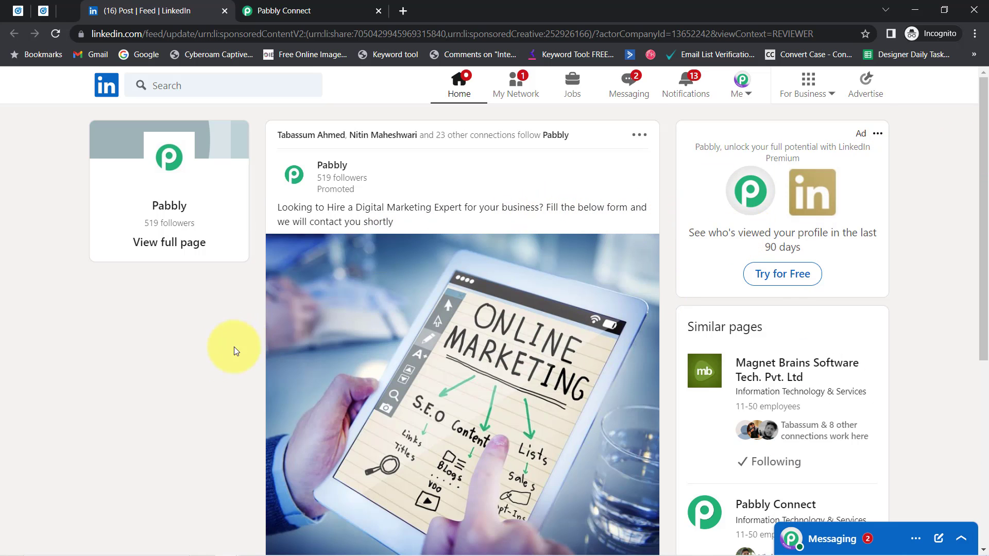
scroll(196, 362, "down", 5)
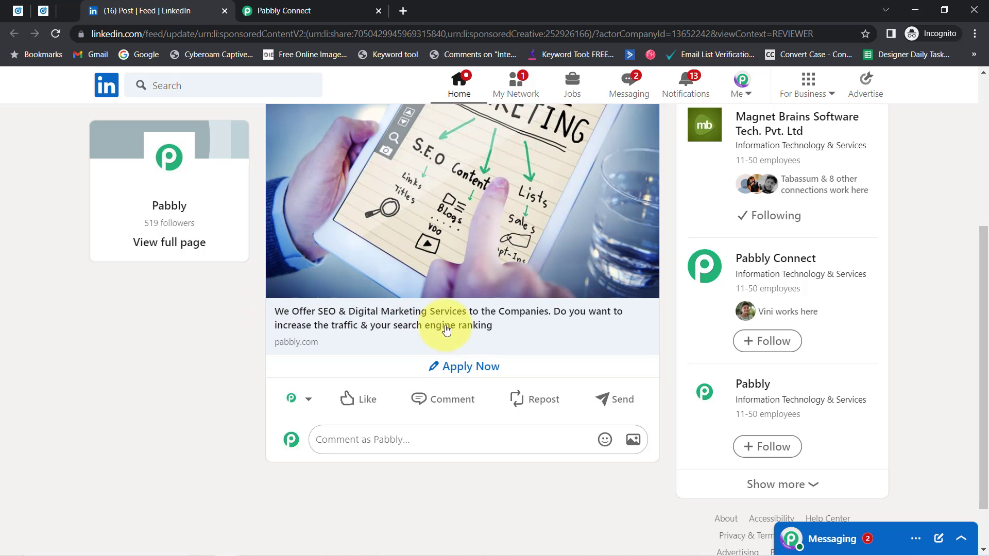
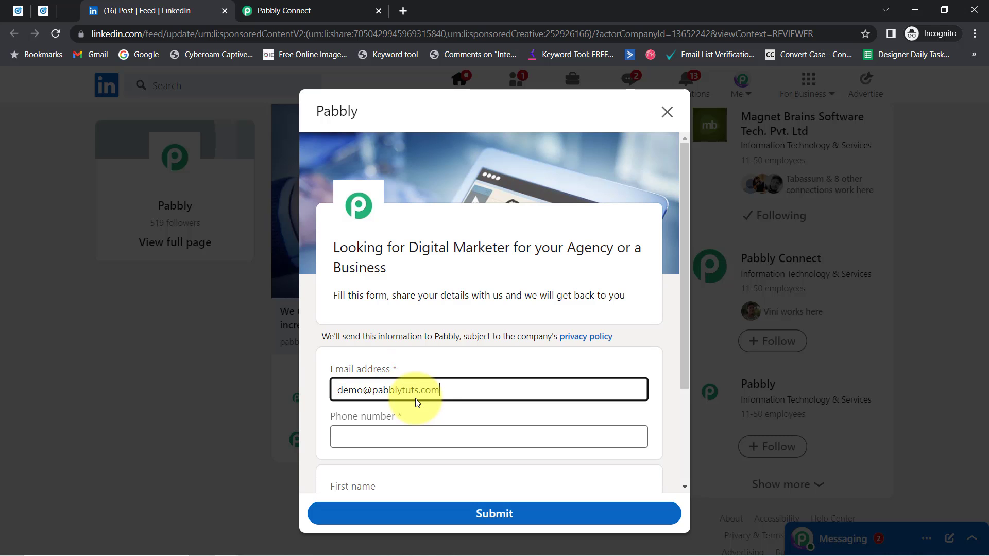
Finish the demo email address and enter a phone number in the LinkedIn lead form
key("Tab")
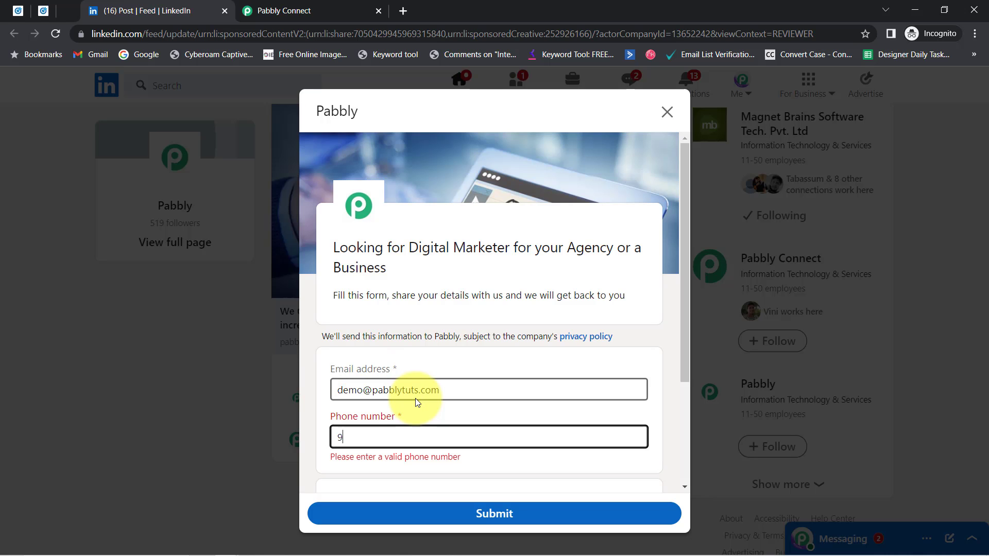
key("BackSpace")
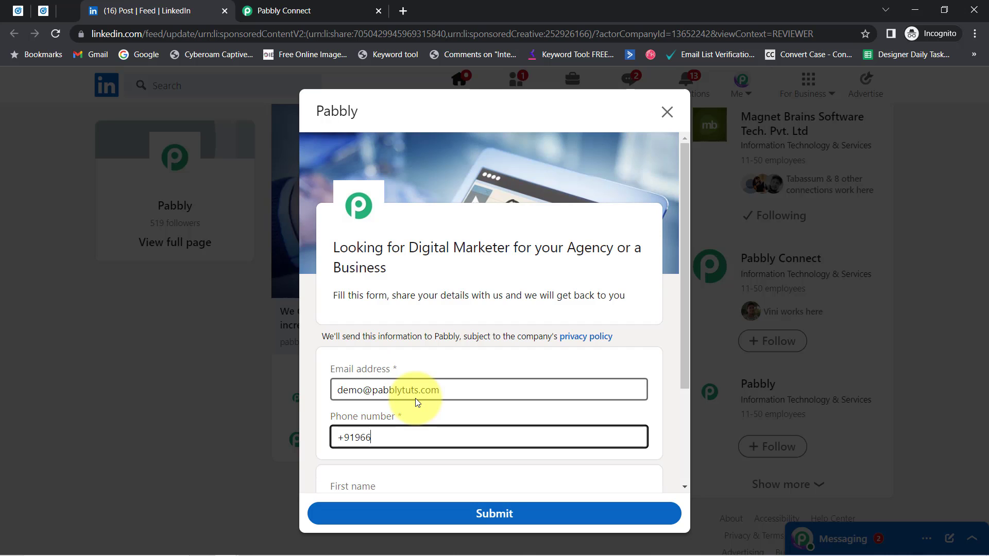
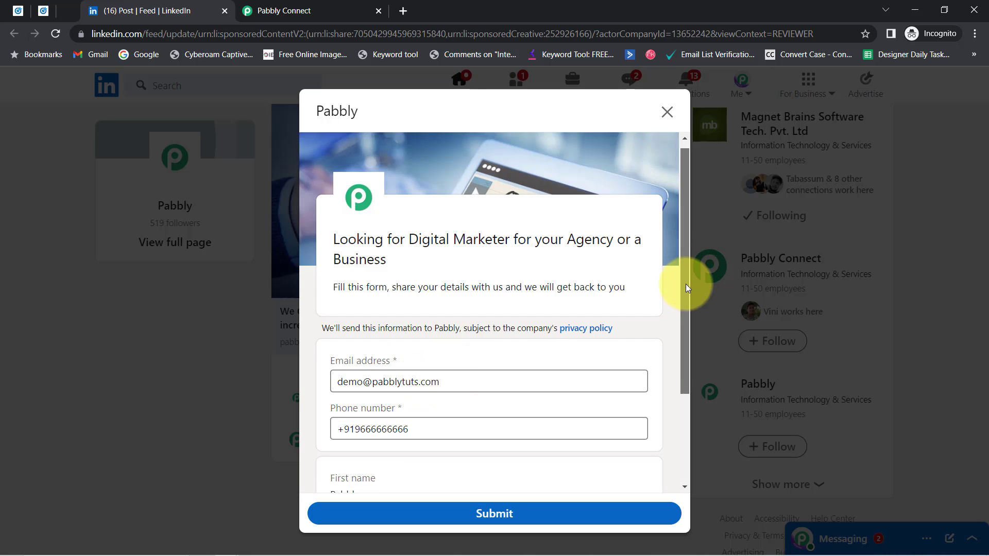
Scroll the form to check the prefilled first name, last name and company fields
left_click_drag(686, 283, 686, 355)
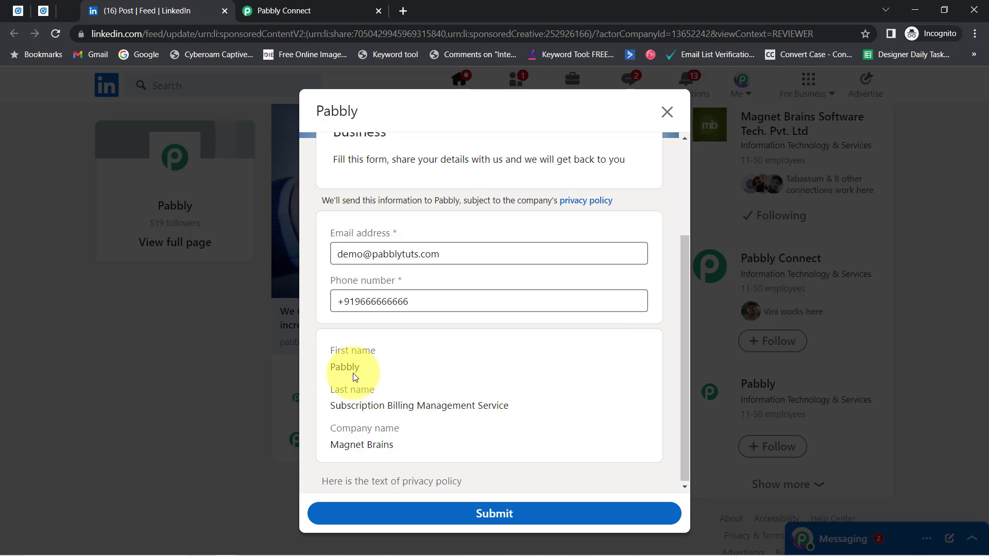
left_click_drag(331, 363, 366, 446)
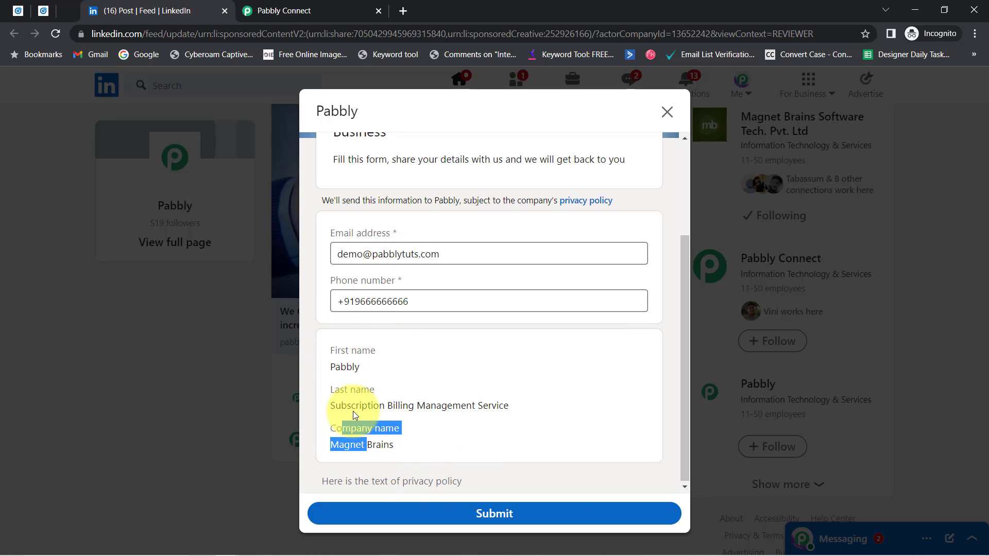
left_click(41, 11)
Open the promoted post in a new tab, go to your profile, and open Edit intro
left_click(344, 355)
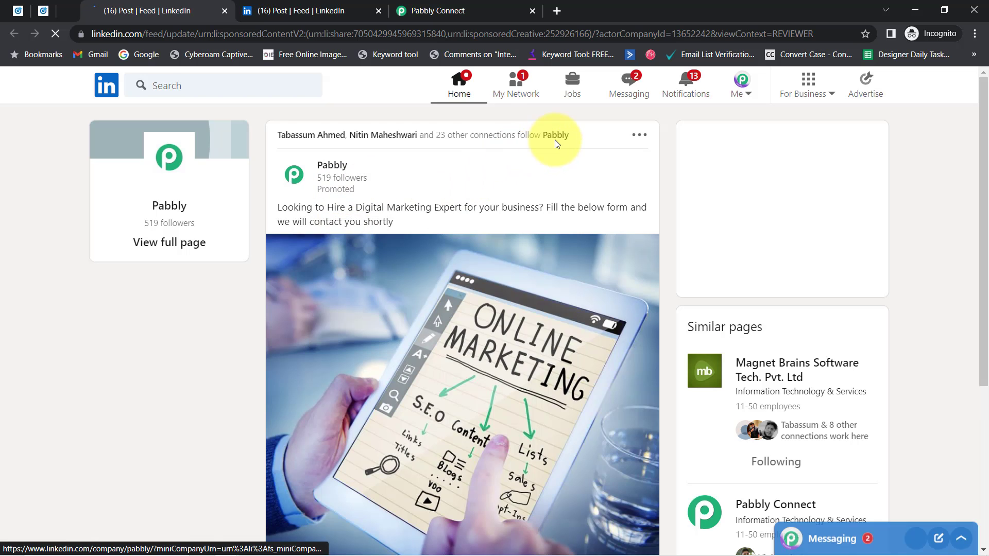
left_click(741, 85)
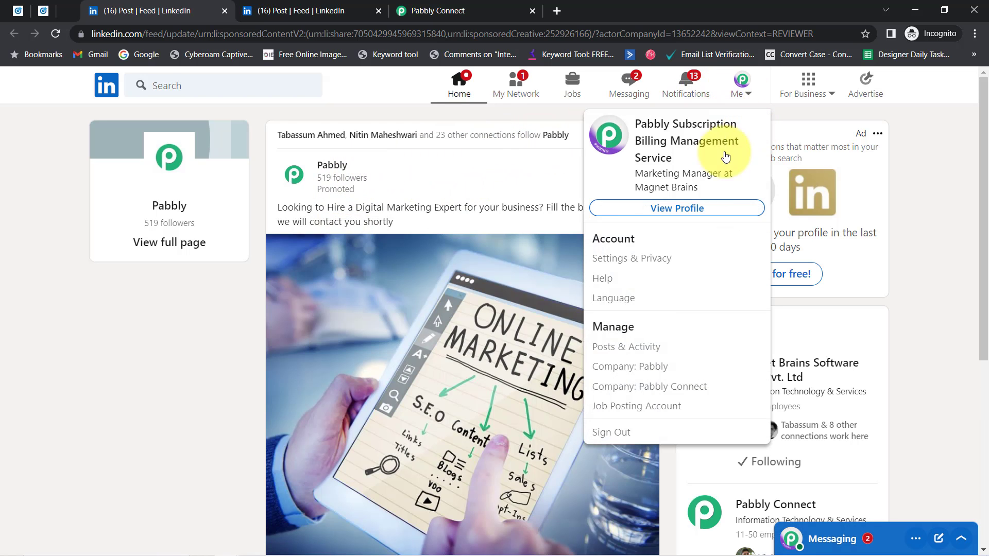
left_click(689, 208)
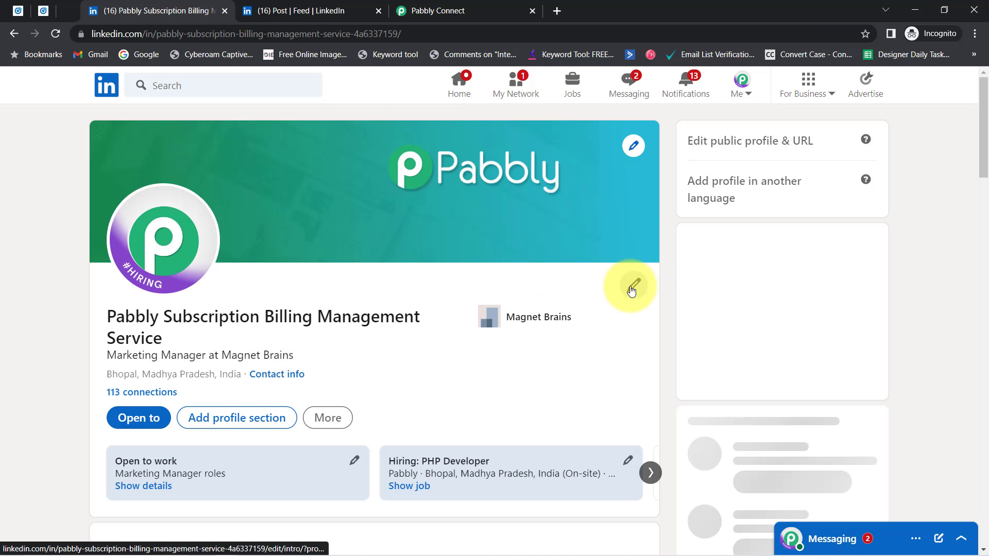
left_click(632, 287)
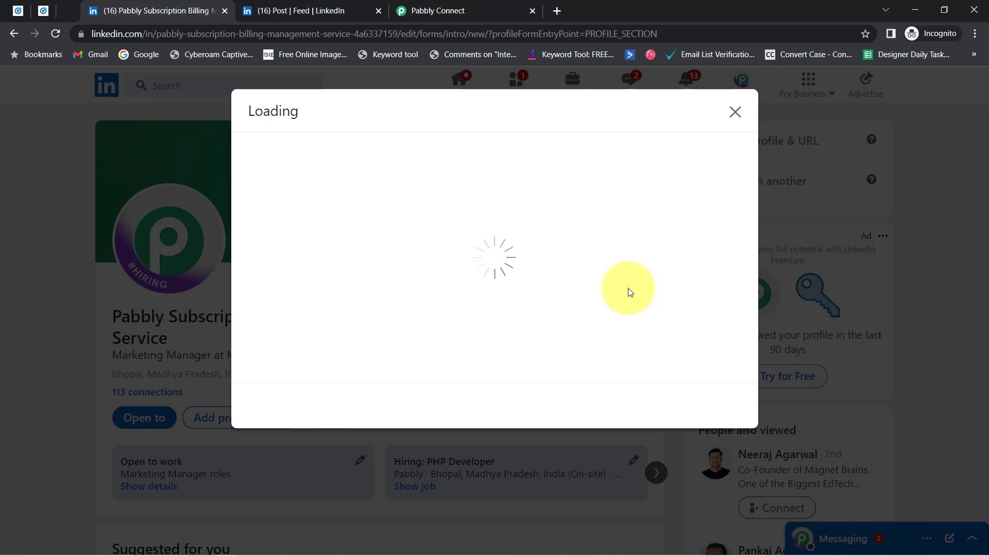
Compare the profile's first and last name fields with the form's prefilled values
double_click(263, 215)
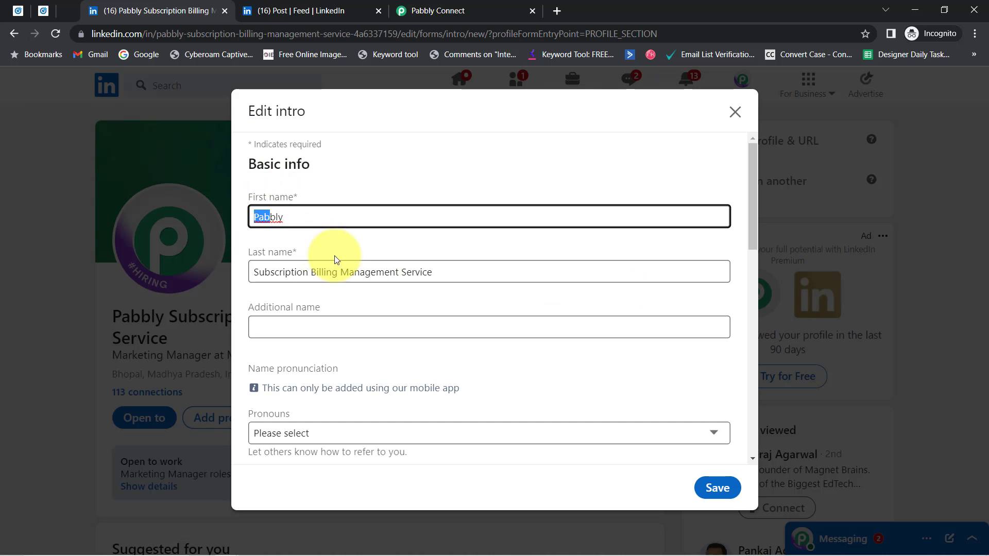
left_click_drag(349, 272, 288, 249)
left_click_drag(260, 216, 406, 272)
key("ctrl+a")
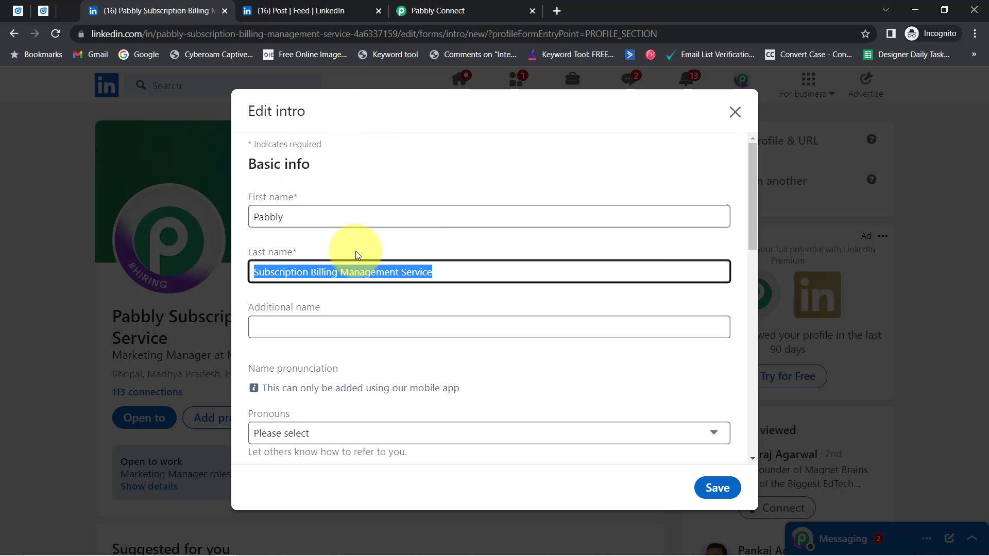
left_click(324, 272)
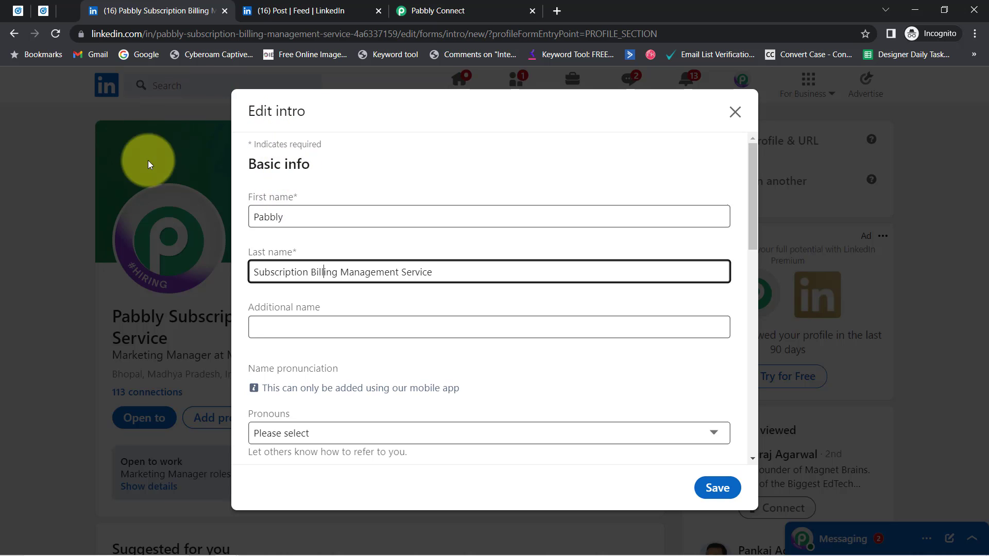
left_click(252, 12)
Submit the LinkedIn lead form and send a test request from the Pabbly trigger
left_click(490, 513)
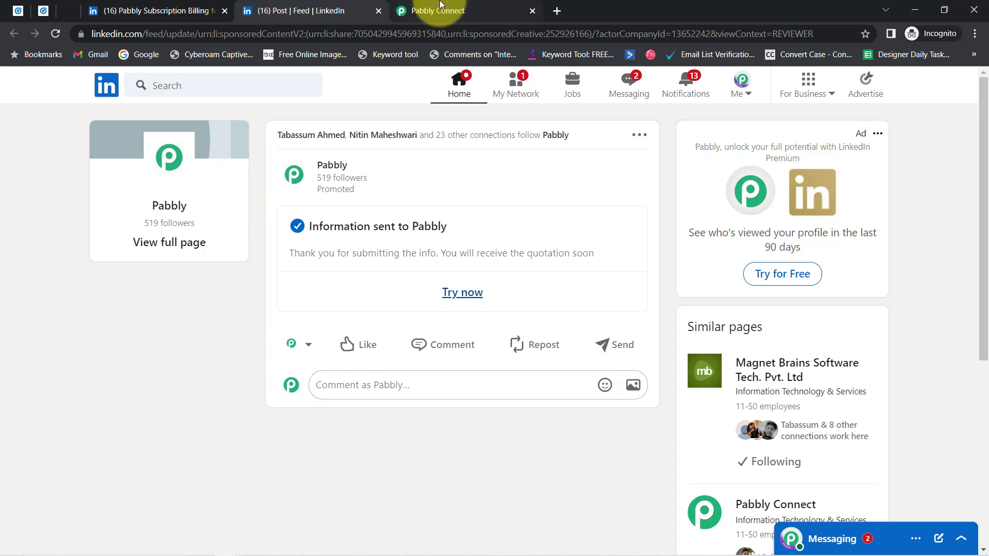
left_click(412, 9)
left_click(274, 255)
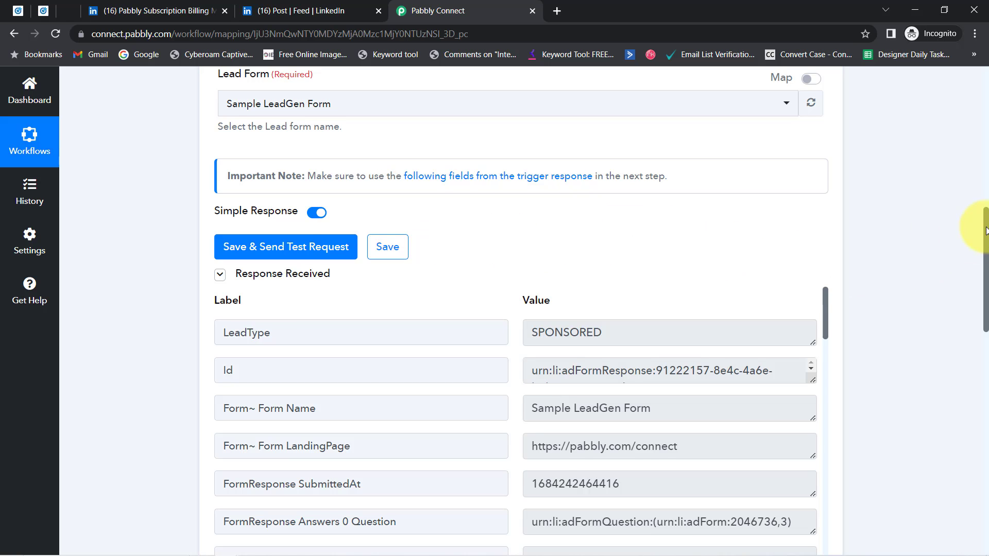
Review the response's form name, email, first and last name, and company Magnet Brains
left_click_drag(986, 230, 986, 252)
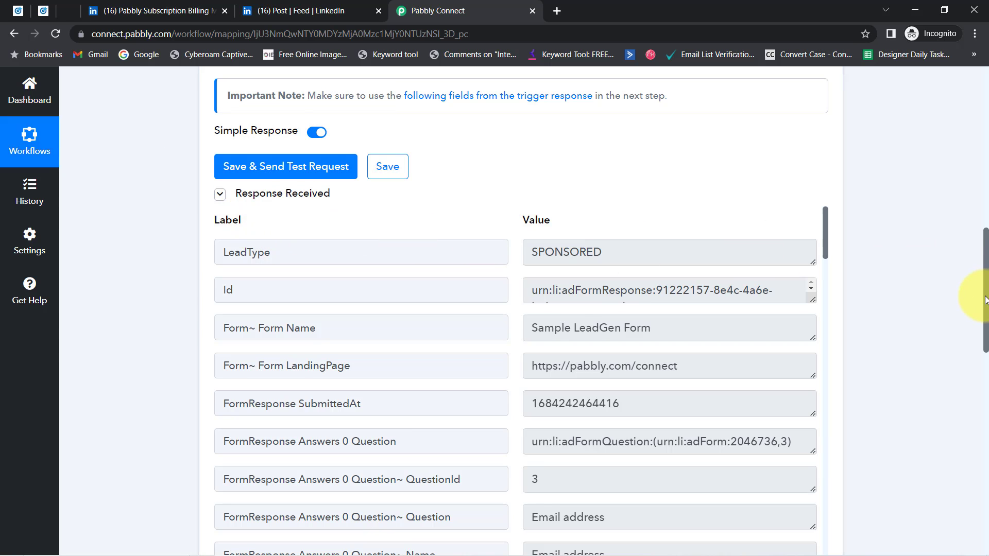
left_click_drag(985, 299, 985, 322)
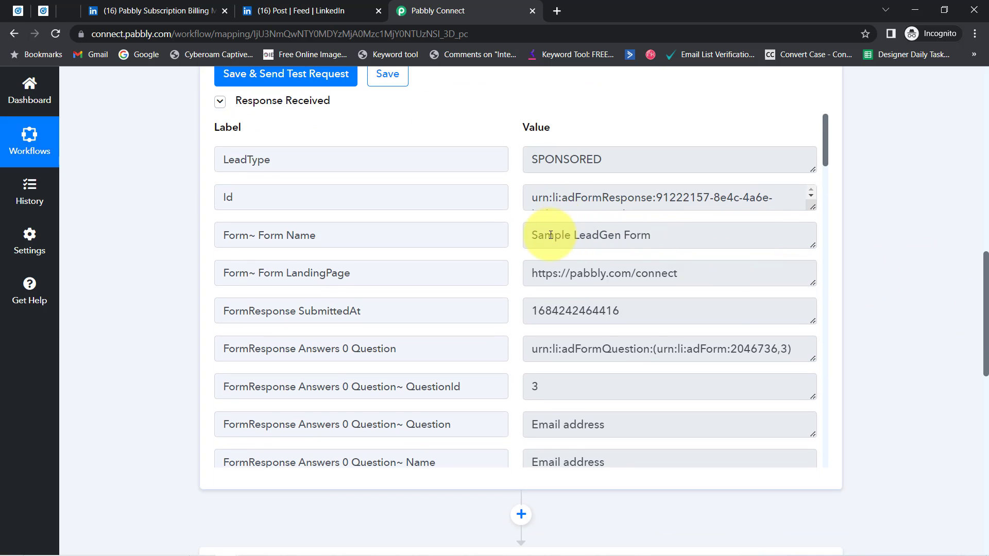
left_click_drag(551, 235, 663, 235)
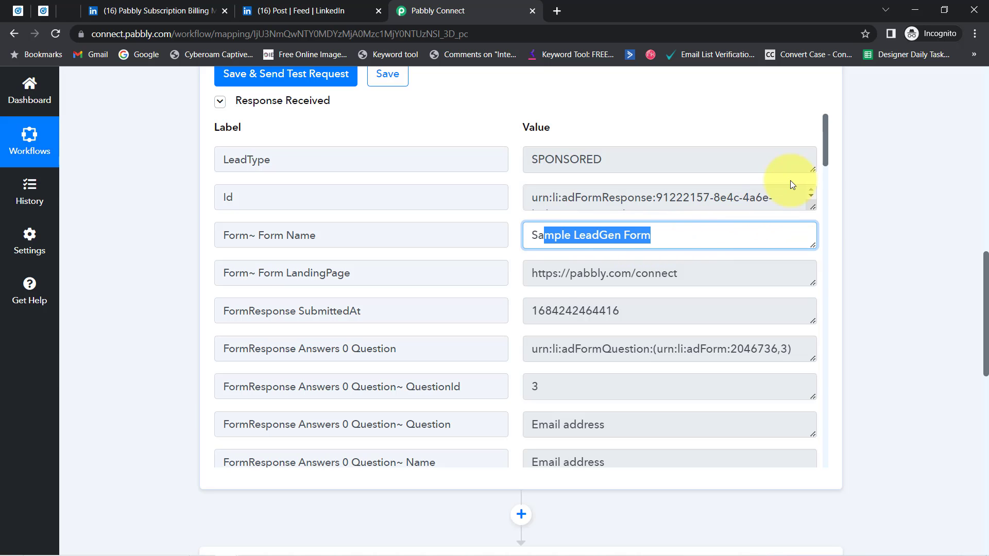
left_click_drag(824, 161, 821, 202)
left_click_drag(556, 237, 653, 237)
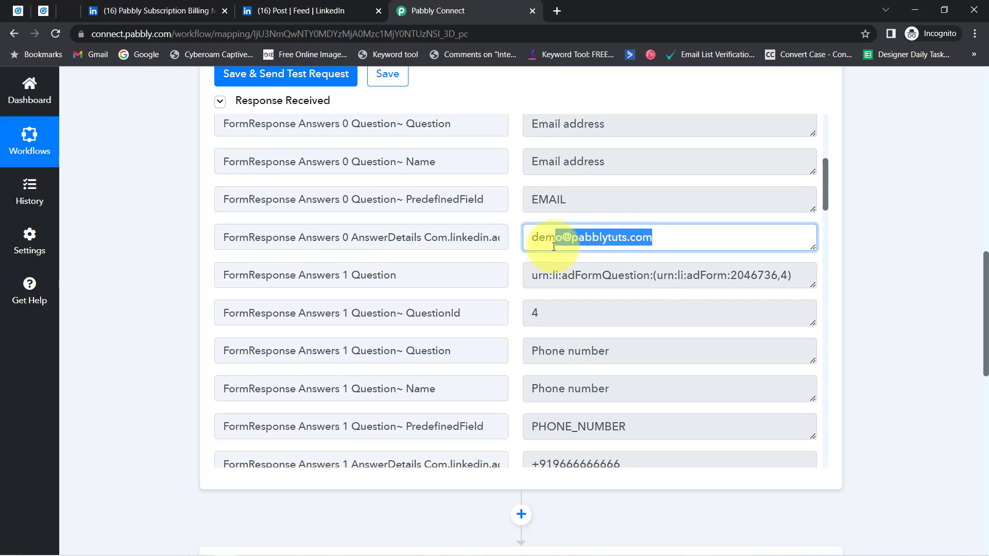
left_click_drag(824, 189, 823, 224)
left_click_drag(593, 229, 532, 228)
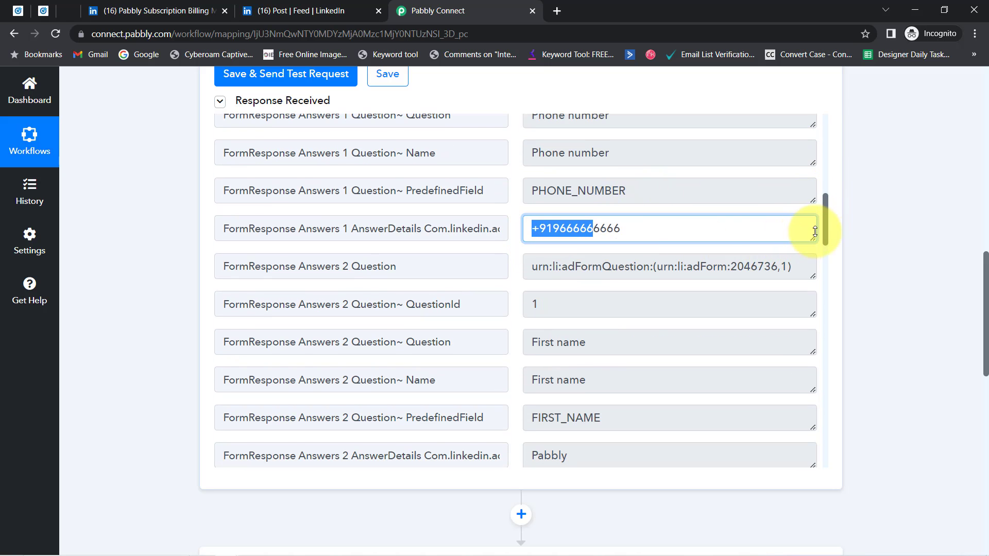
left_click_drag(825, 223, 822, 288)
left_click_drag(592, 260, 688, 263)
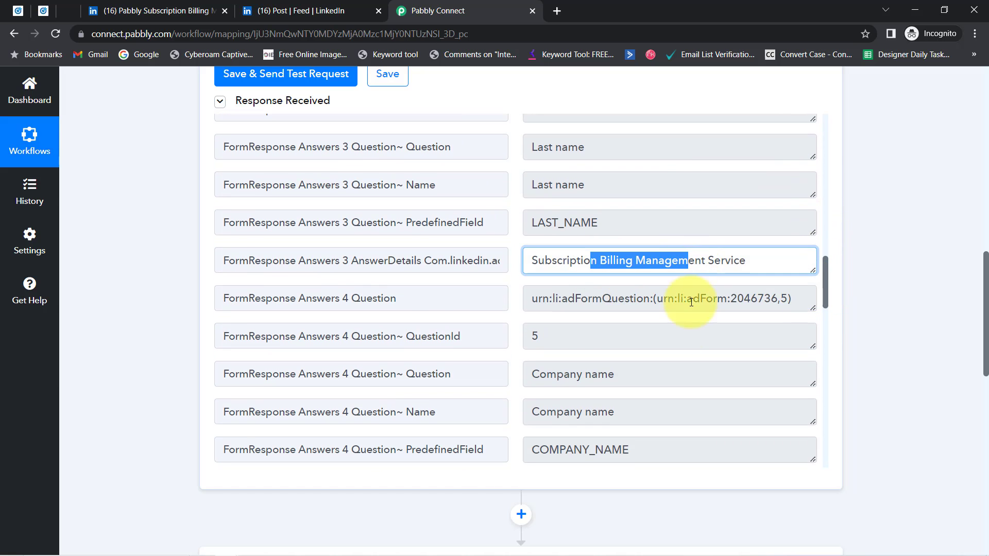
scroll(633, 382, "down", 1)
left_click_drag(564, 428, 614, 428)
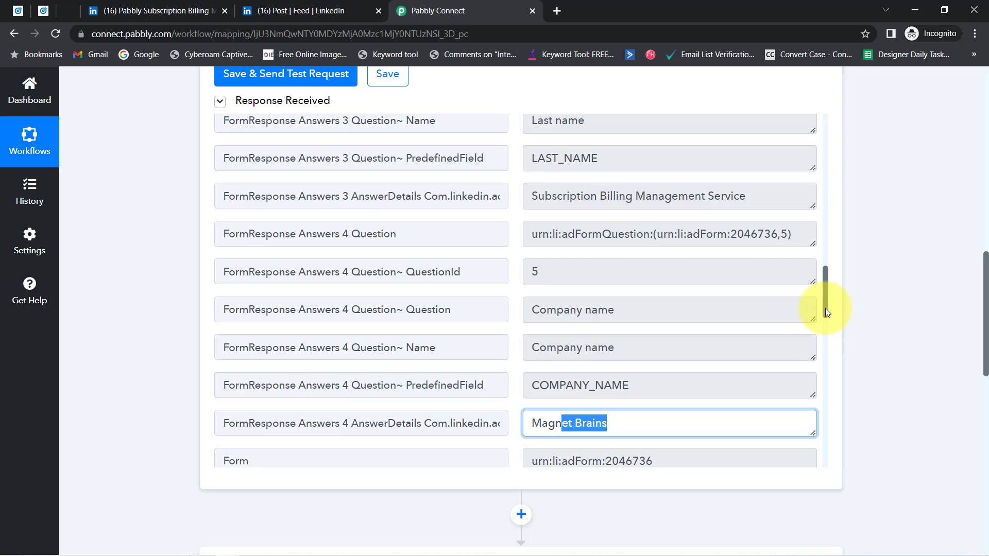
left_click_drag(826, 308, 824, 273)
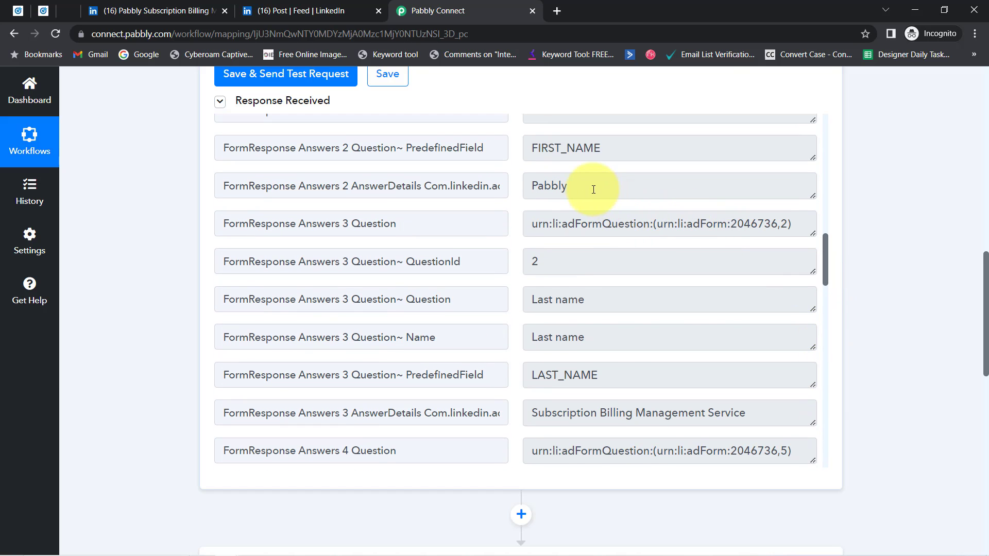
left_click_drag(593, 190, 536, 187)
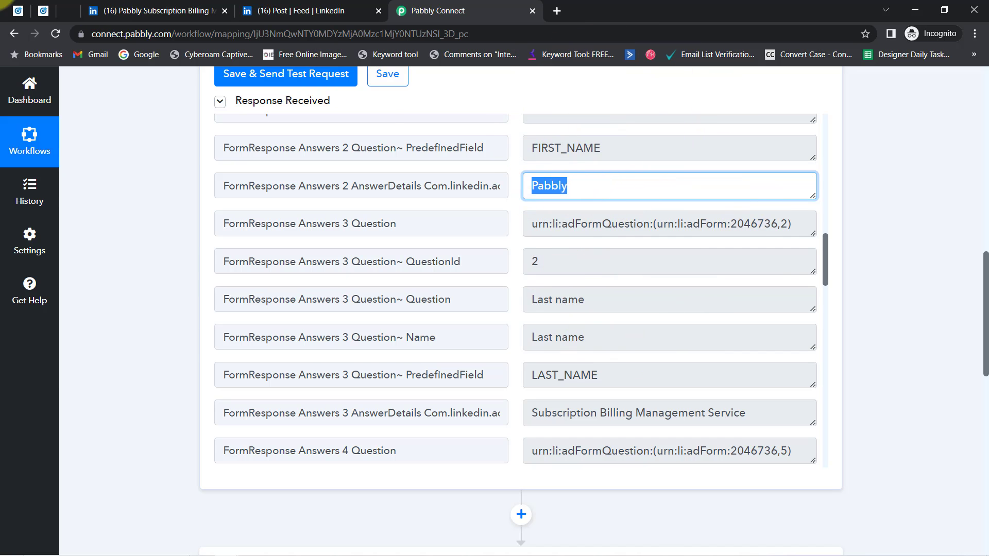
Close the LinkedIn profile and post tabs
left_click(210, 10)
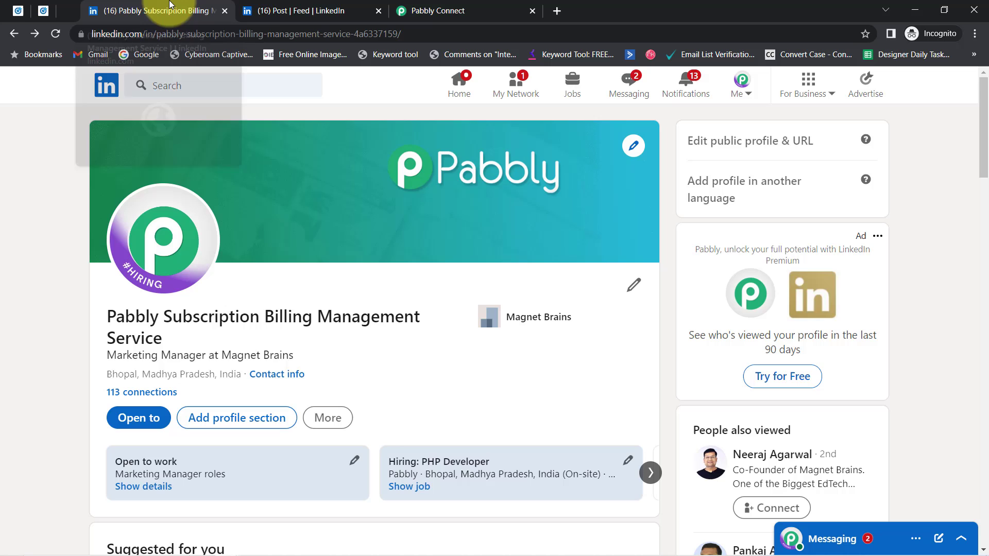
left_click(225, 10)
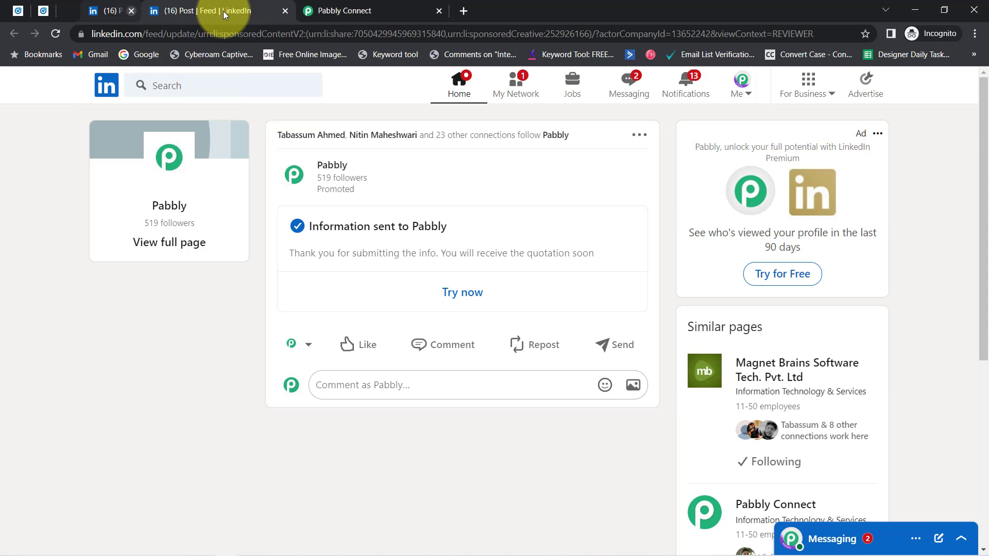
middle_click(176, 4)
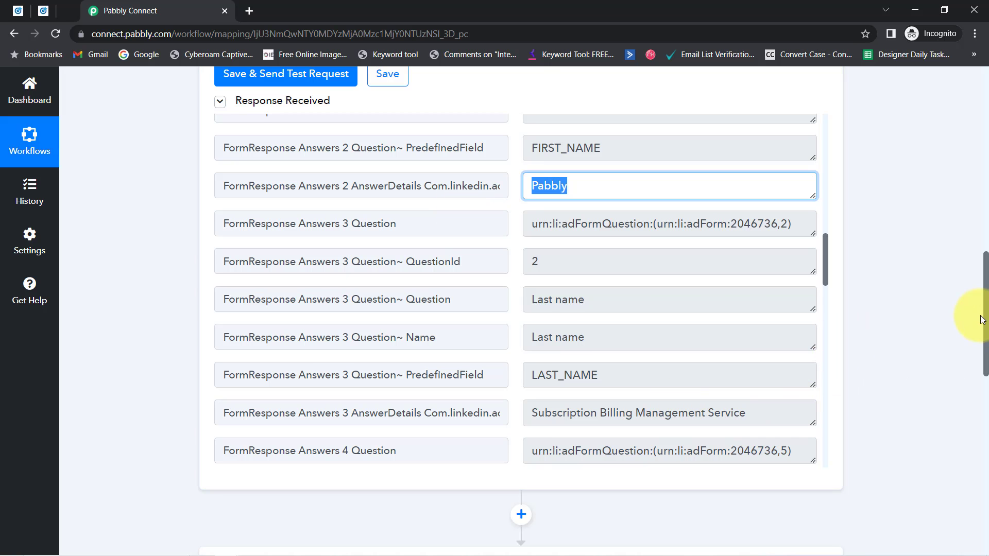
Search 'lead' in the action step's app picker and choose LeadConnector V2
scroll(986, 322, "up", 12)
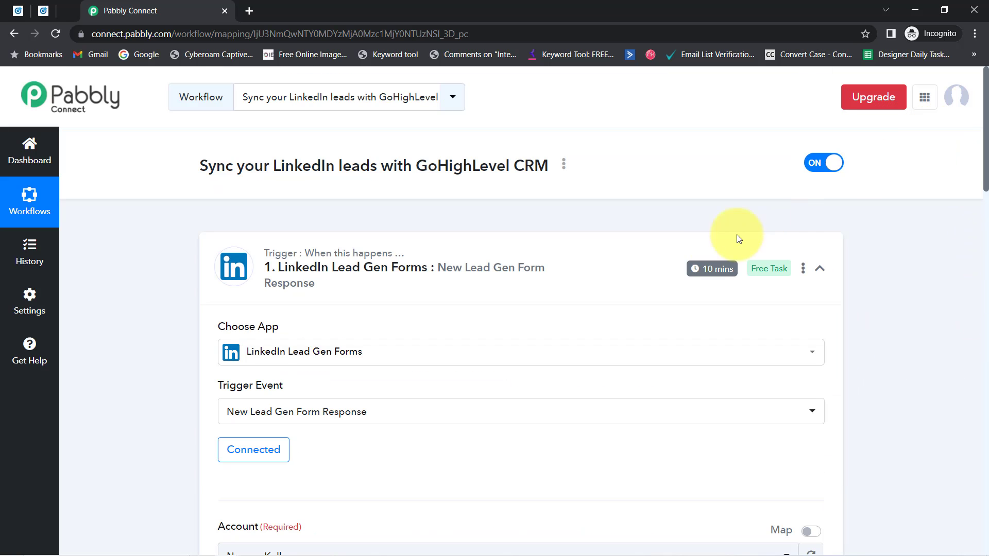
mouse_move(704, 270)
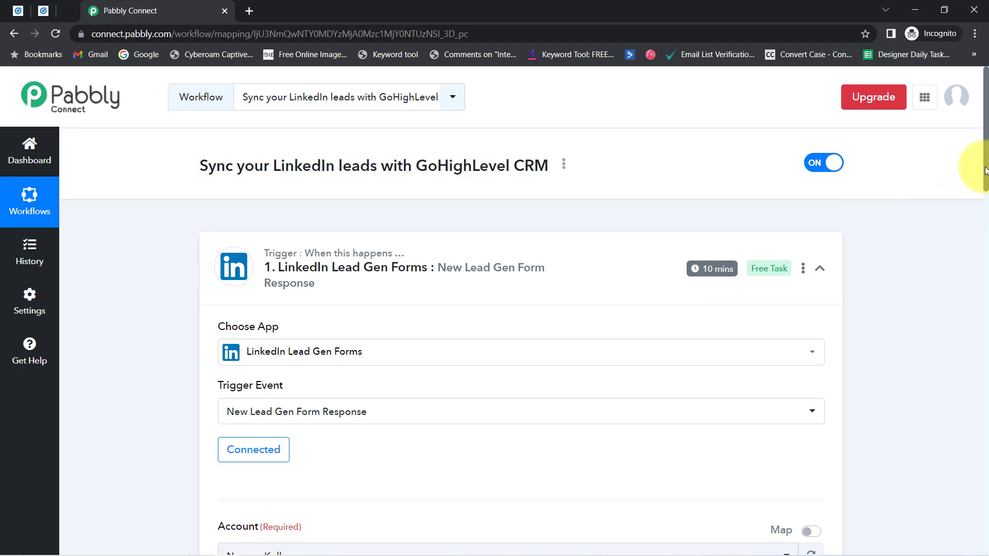
left_click_drag(985, 170, 973, 459)
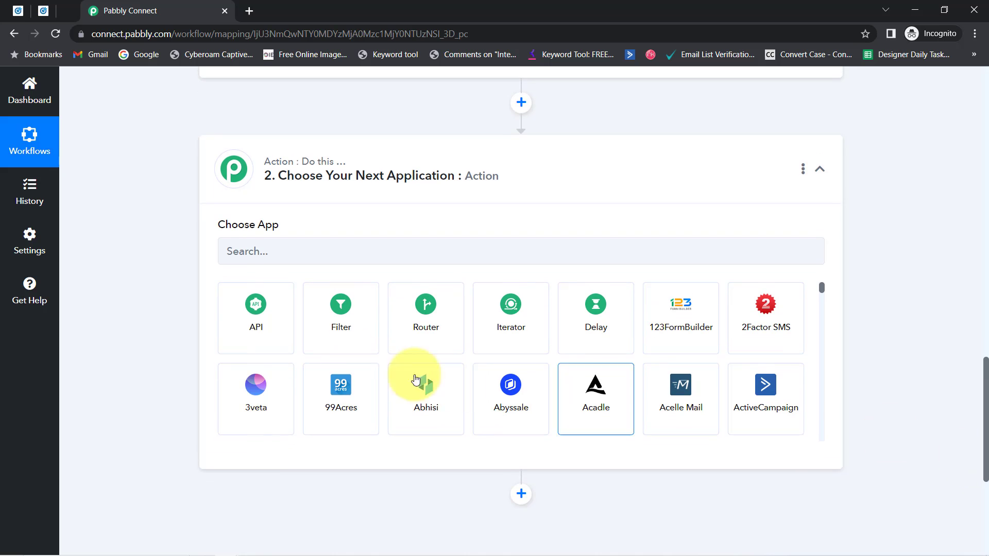
left_click(260, 263)
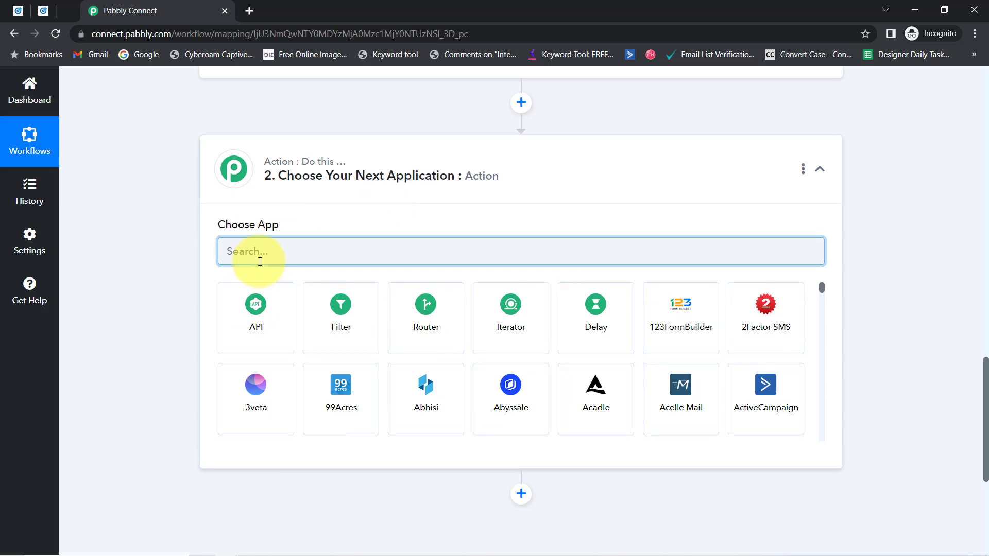
type("lead")
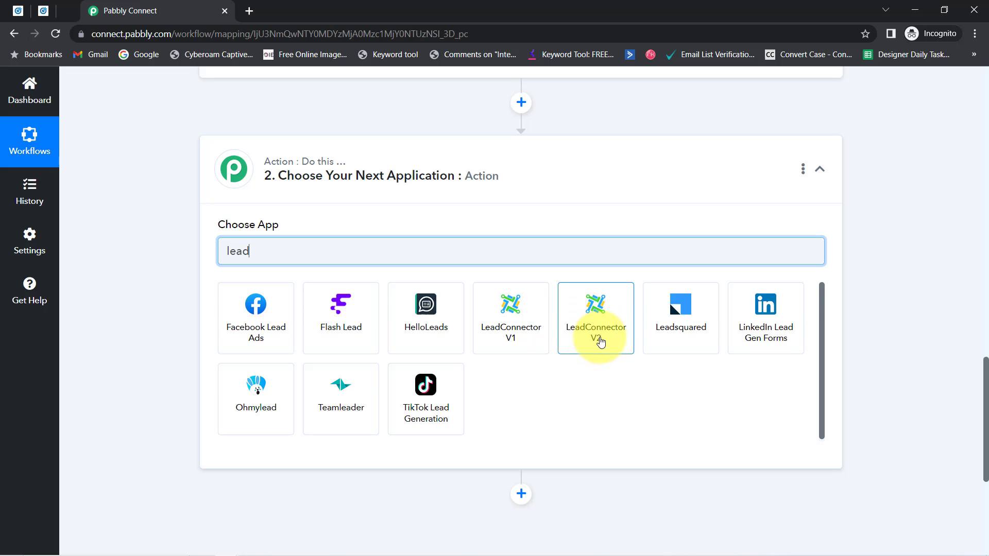
left_click(602, 341)
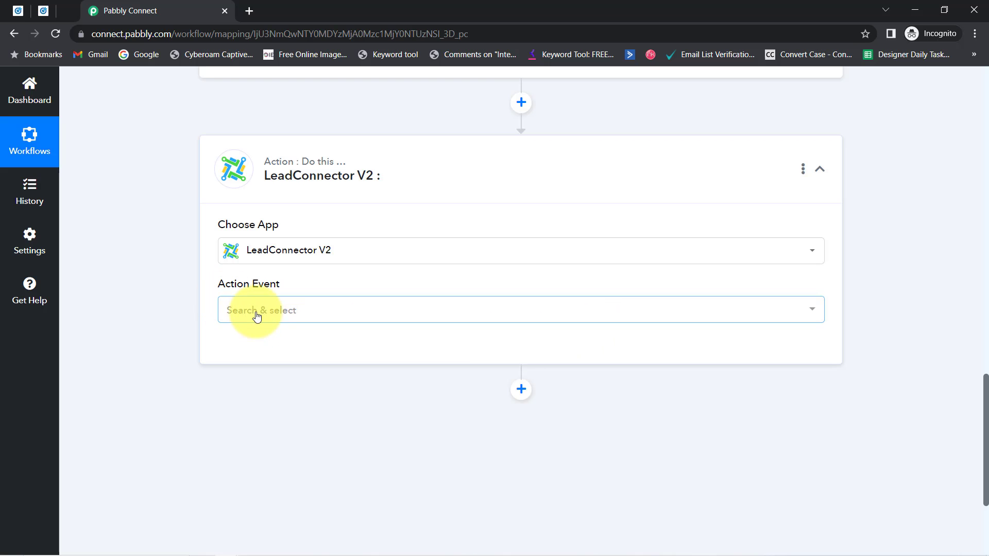
Set the action event to Create Contact and authorize a new LeadConnector V2 sub-account connection
left_click(250, 321)
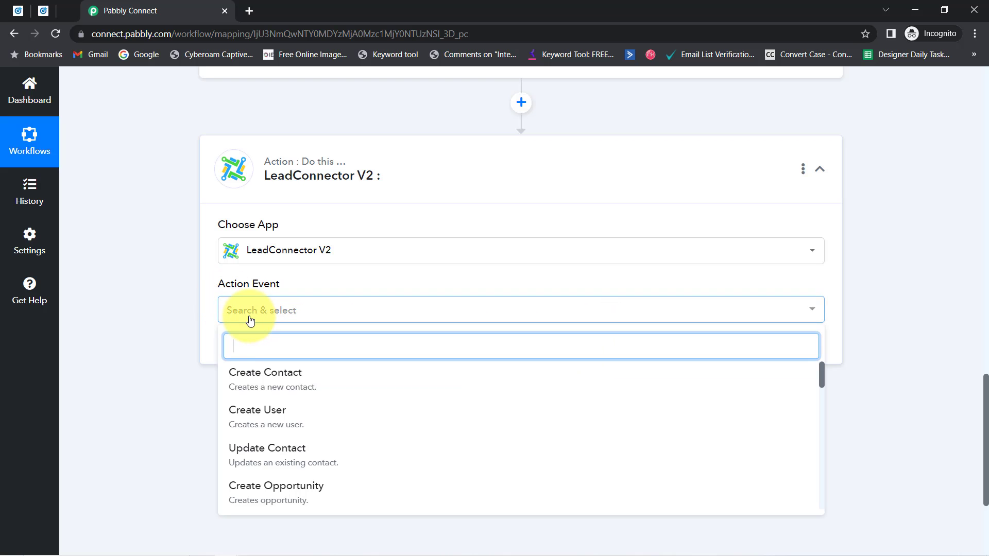
left_click(287, 383)
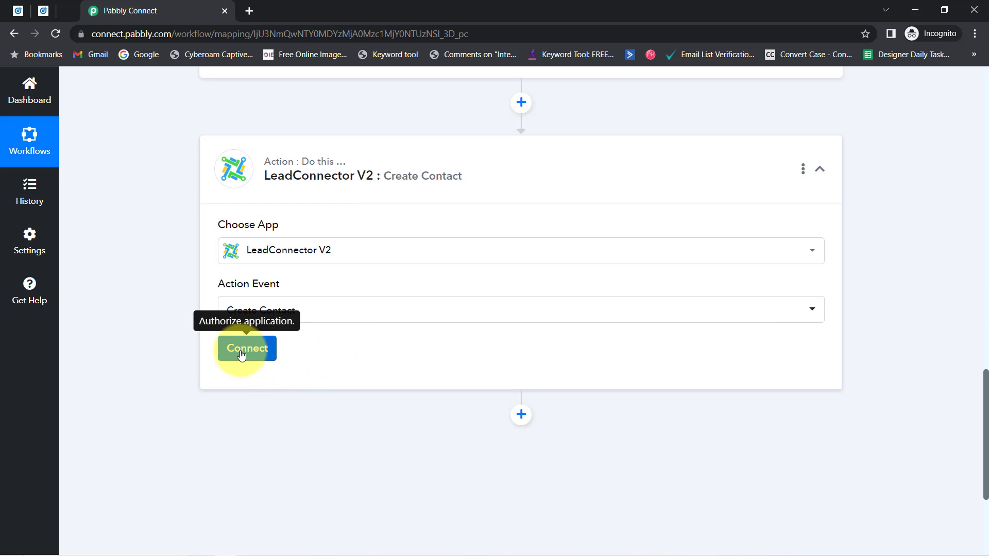
left_click(242, 352)
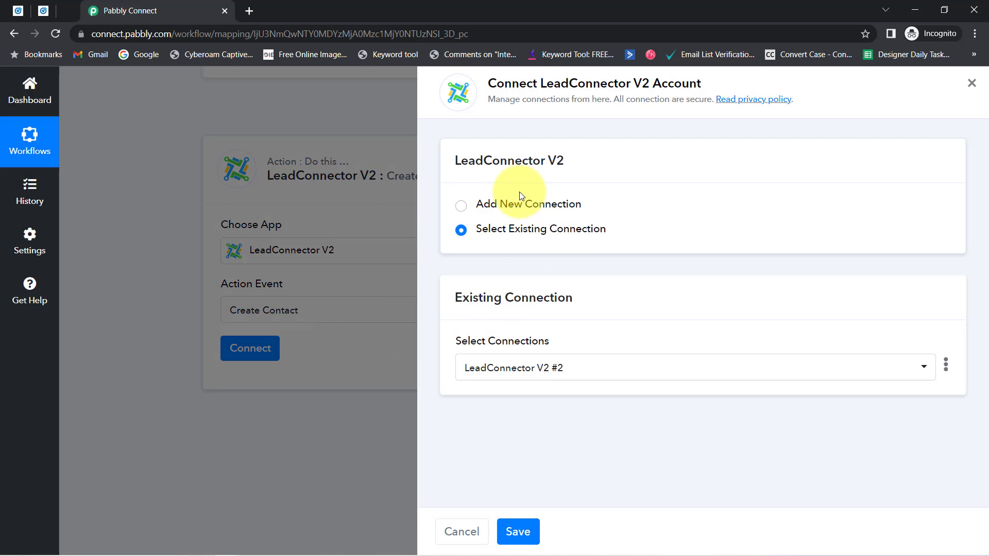
left_click(524, 205)
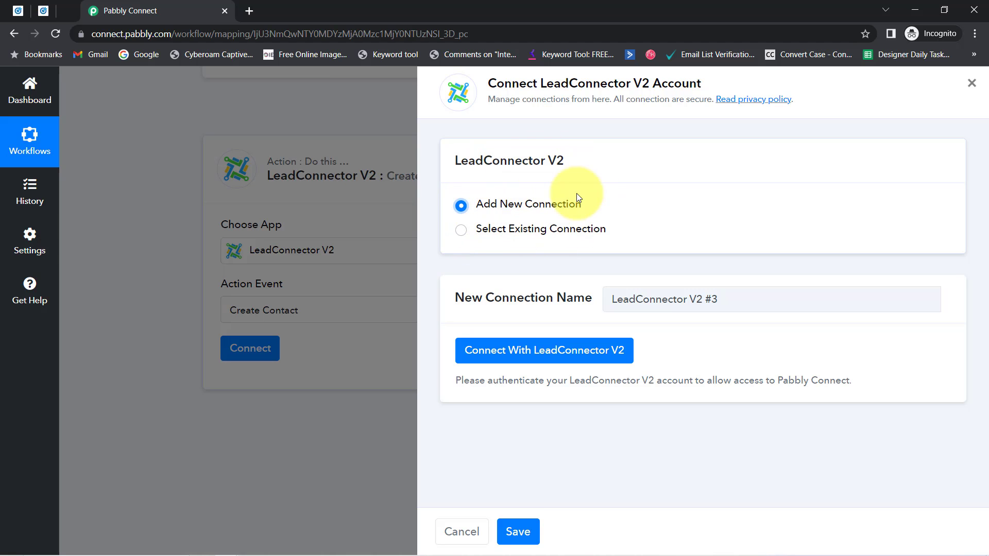
left_click(515, 354)
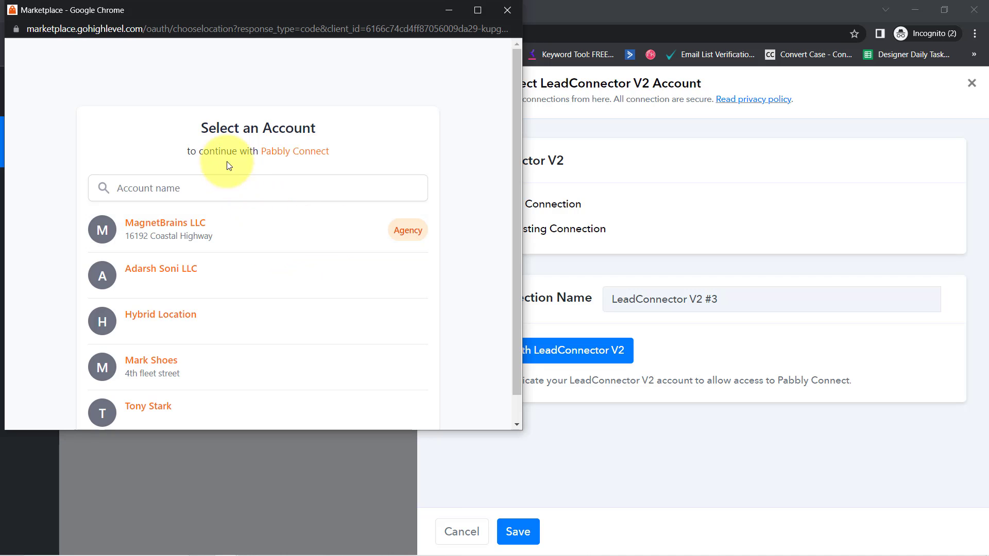
left_click(153, 267)
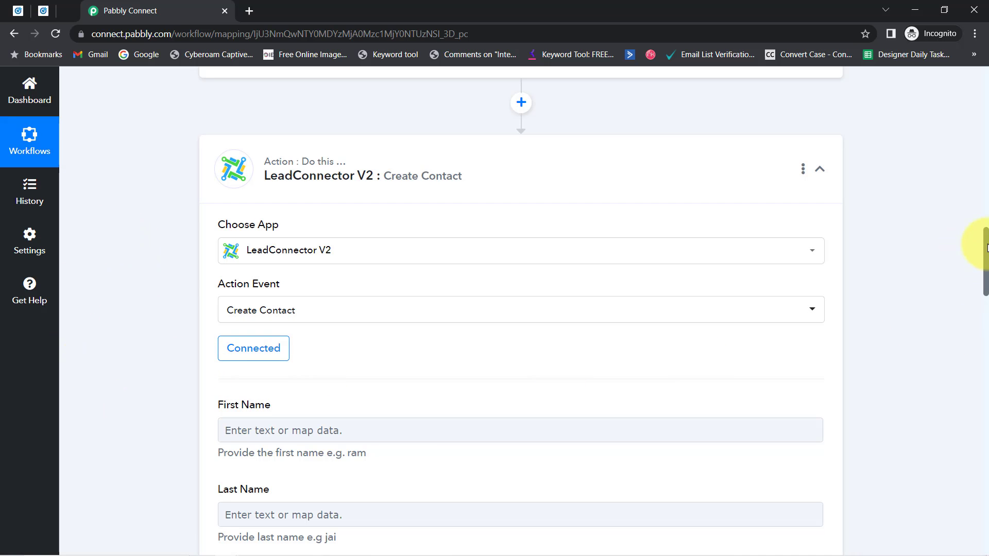
Map First Name to the LinkedIn lead's Question Answers First Name
left_click_drag(986, 247, 965, 277)
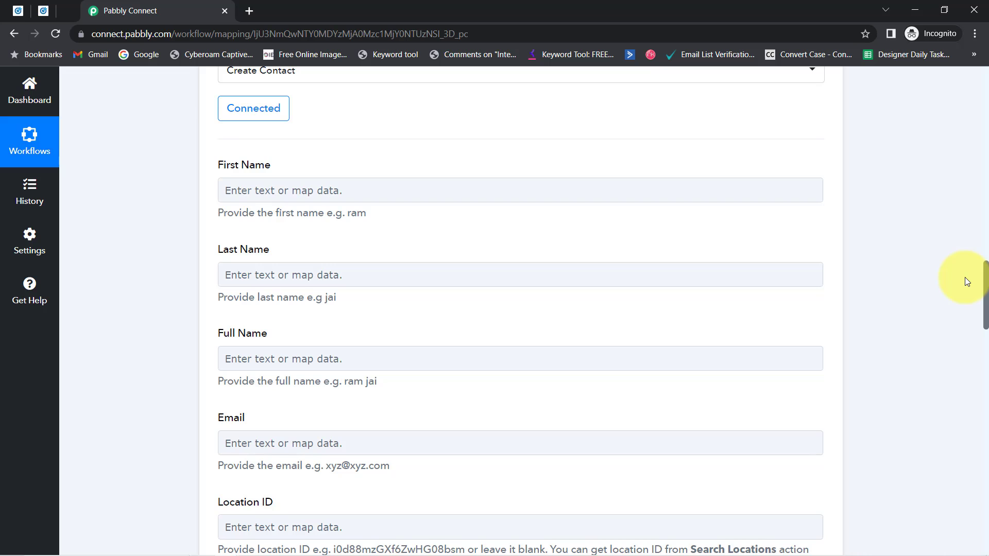
left_click(235, 195)
left_click(255, 250)
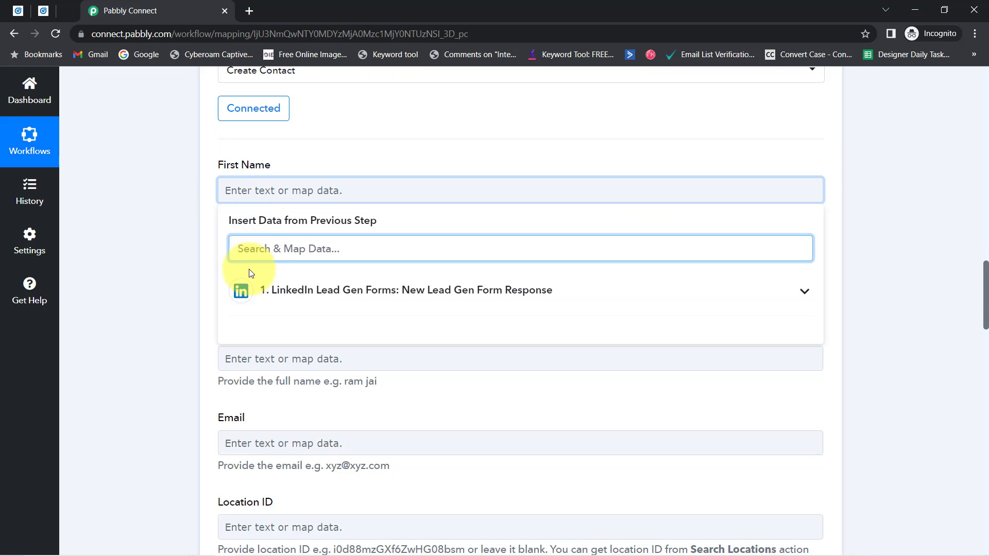
type("firs")
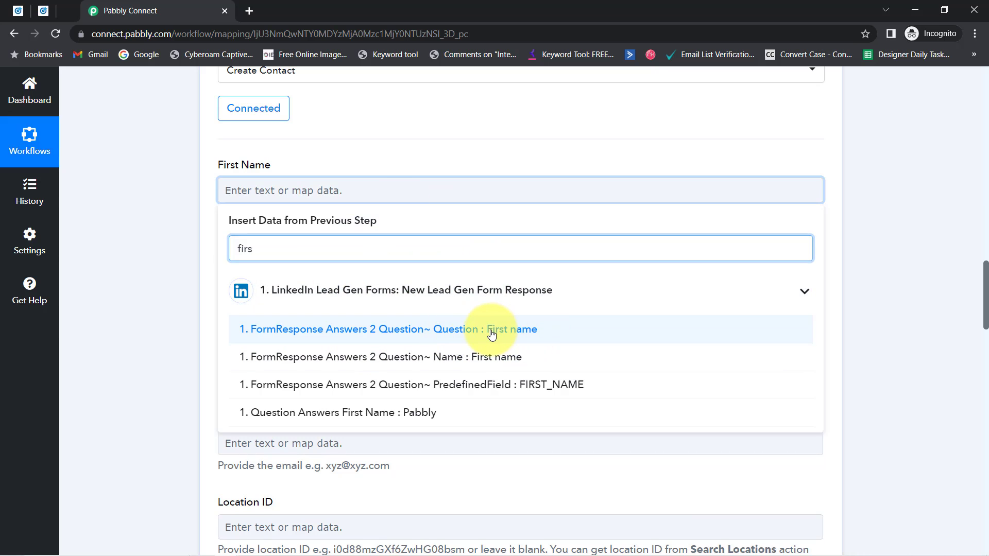
left_click(526, 335)
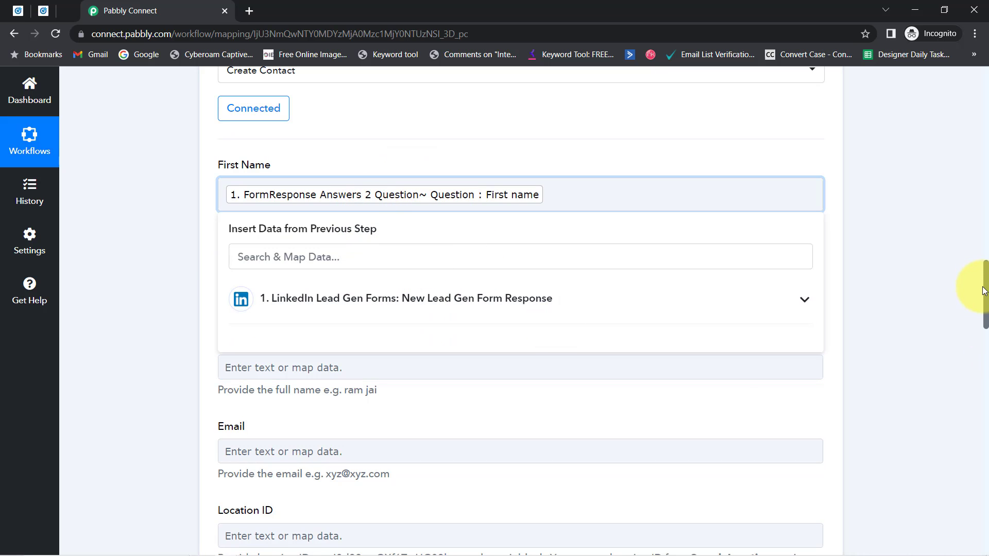
left_click_drag(985, 276, 983, 201)
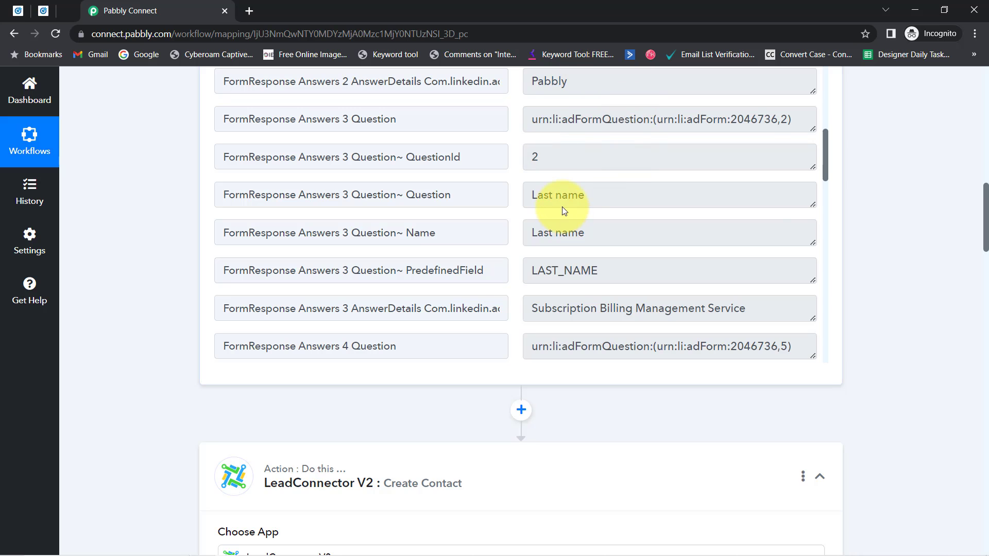
left_click_drag(985, 201, 974, 283)
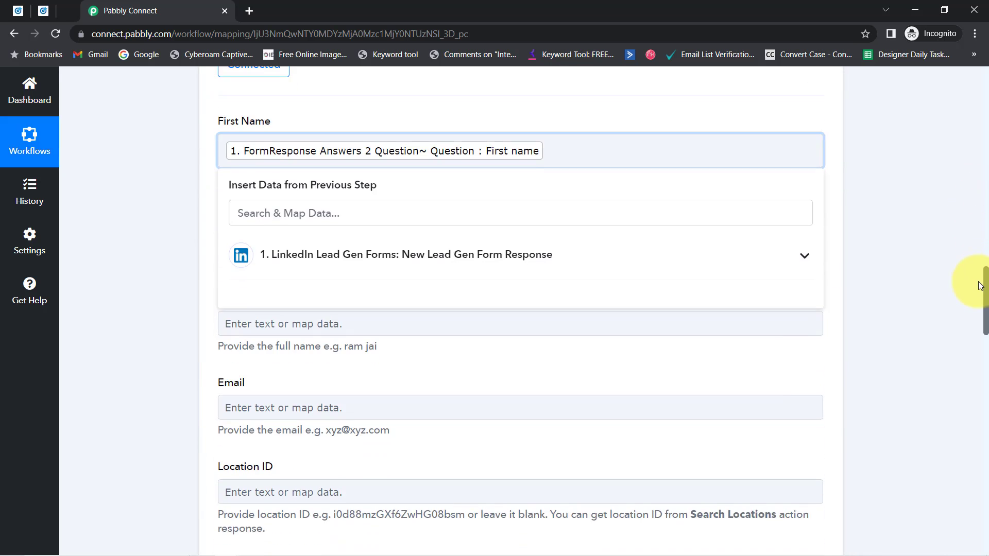
key("BackSpace")
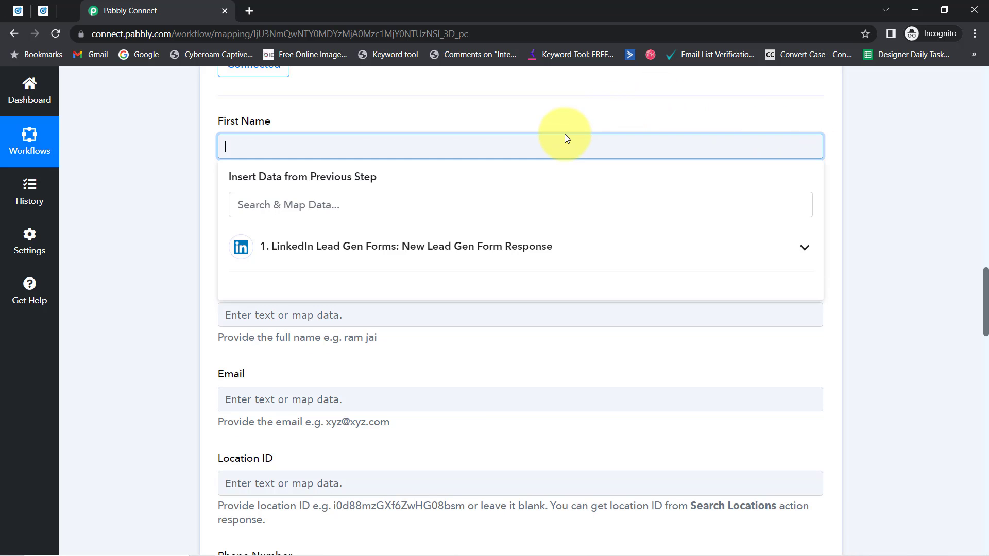
left_click(342, 245)
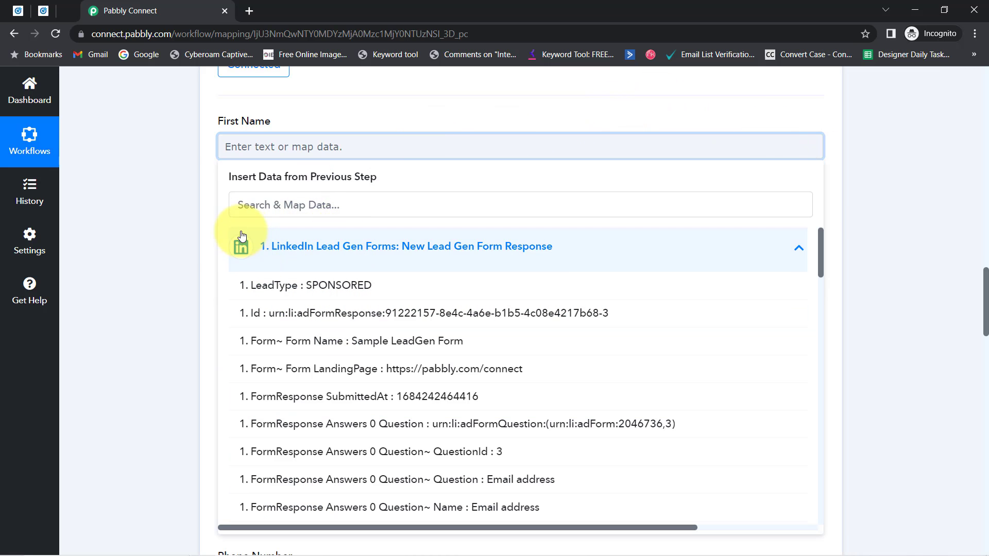
left_click(233, 206)
type("pabb")
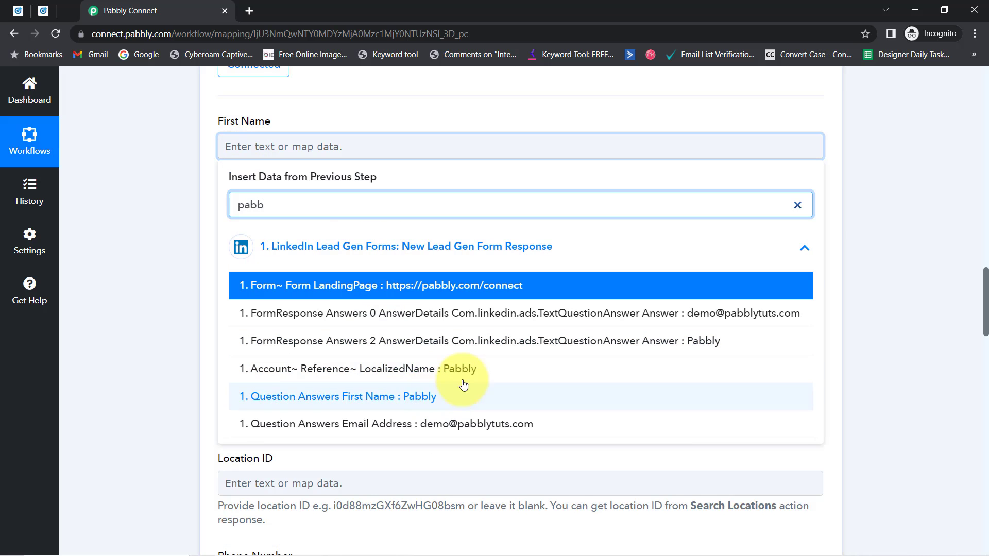
left_click(380, 398)
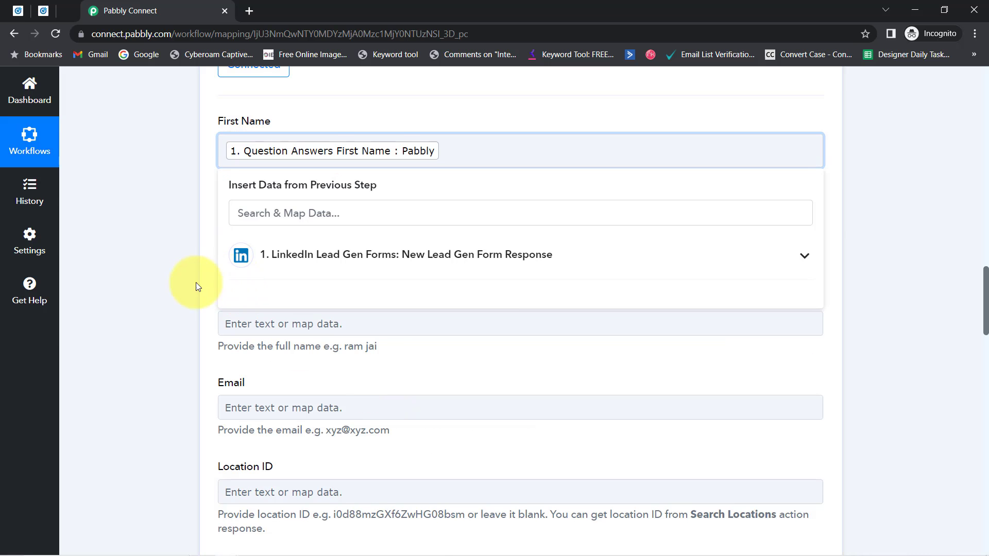
left_click(222, 250)
Map Last Name to the lead's Question Answers Last Name
left_click(263, 298)
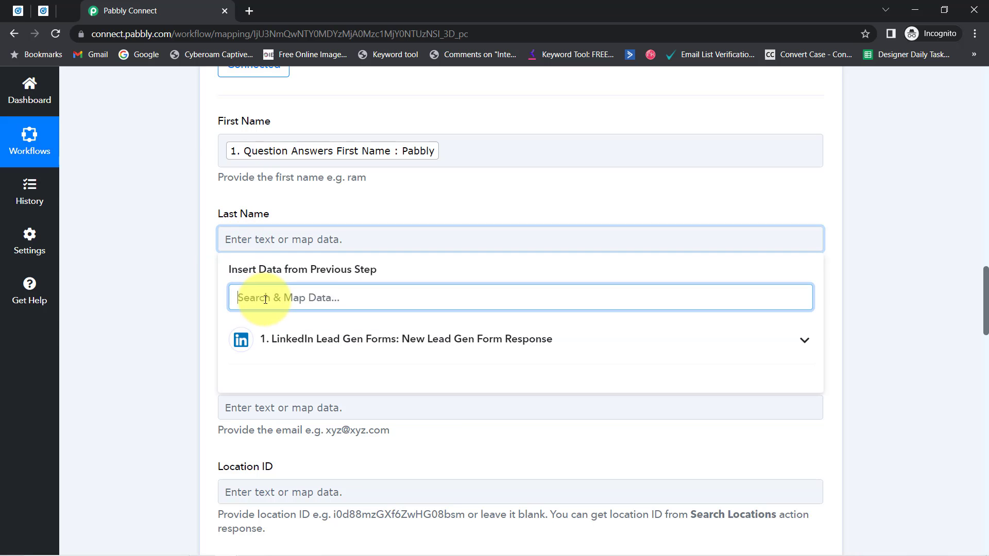
type("subs")
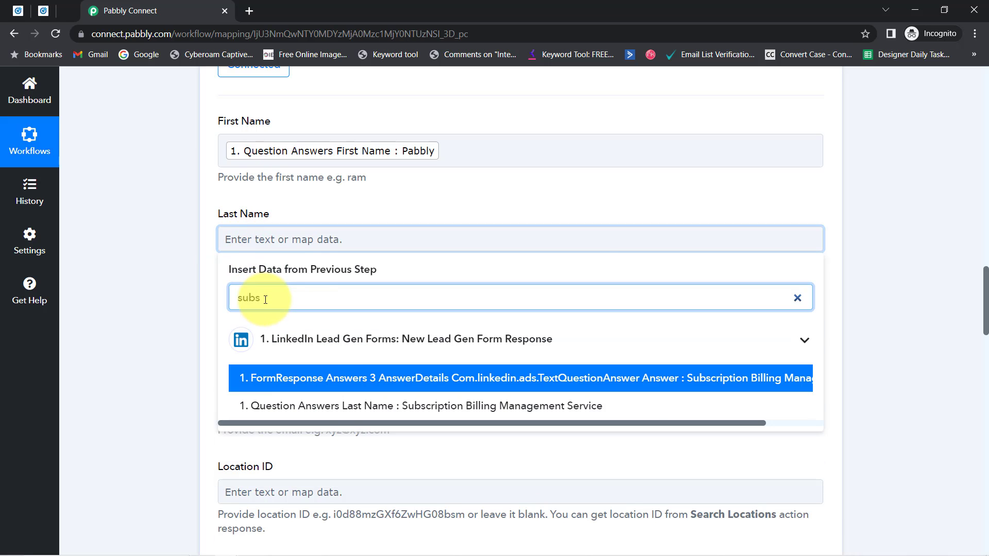
left_click(423, 406)
left_click(197, 326)
scroll(196, 326, "down", 1)
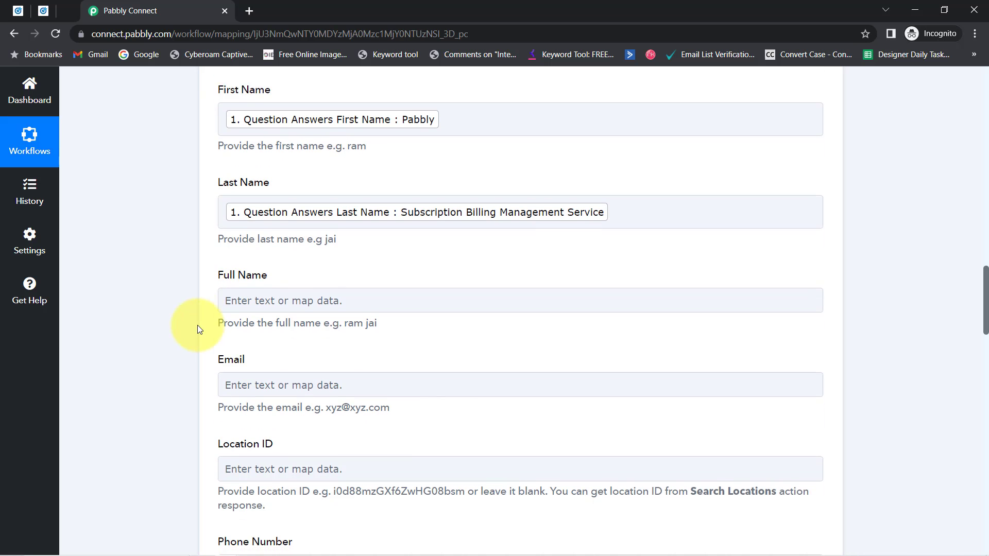
scroll(197, 325, "down", 1)
Fill Full Name with both the first-name and last-name answers
left_click(233, 266)
left_click(249, 319)
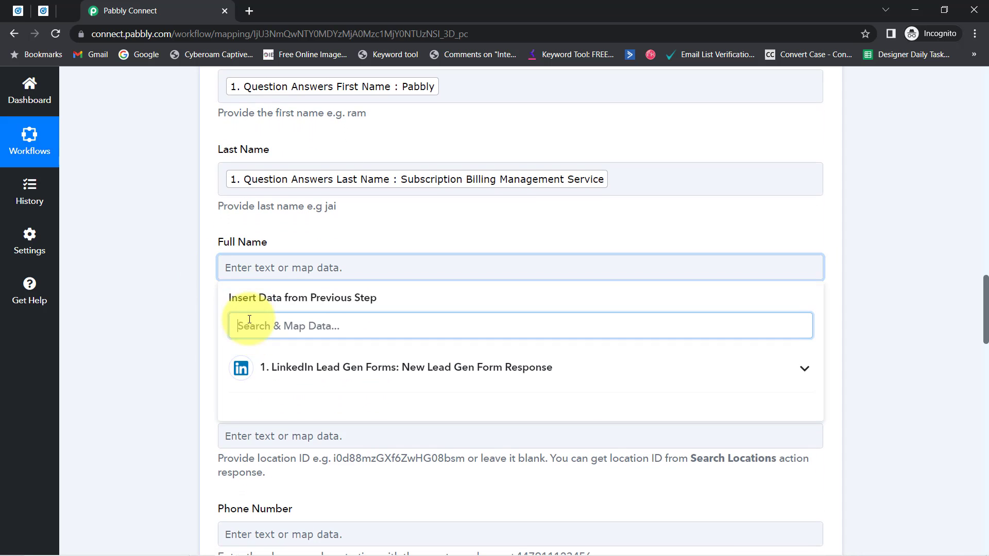
type("pabb")
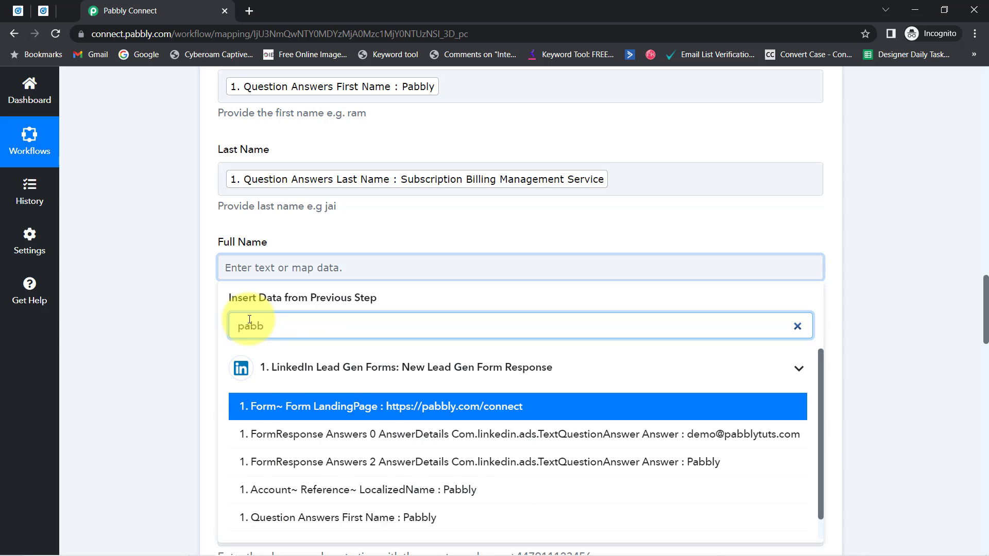
left_click(408, 515)
left_click(497, 266)
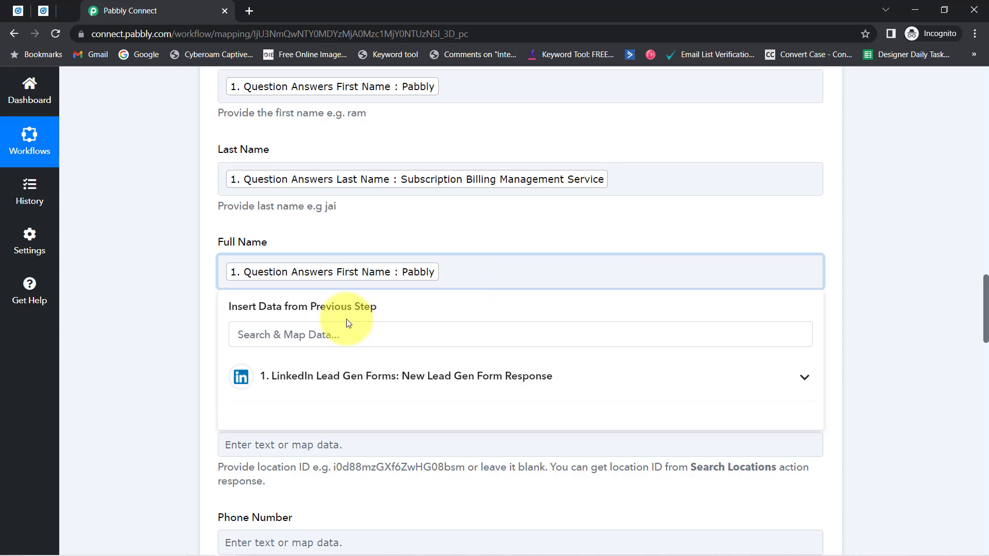
left_click(263, 335)
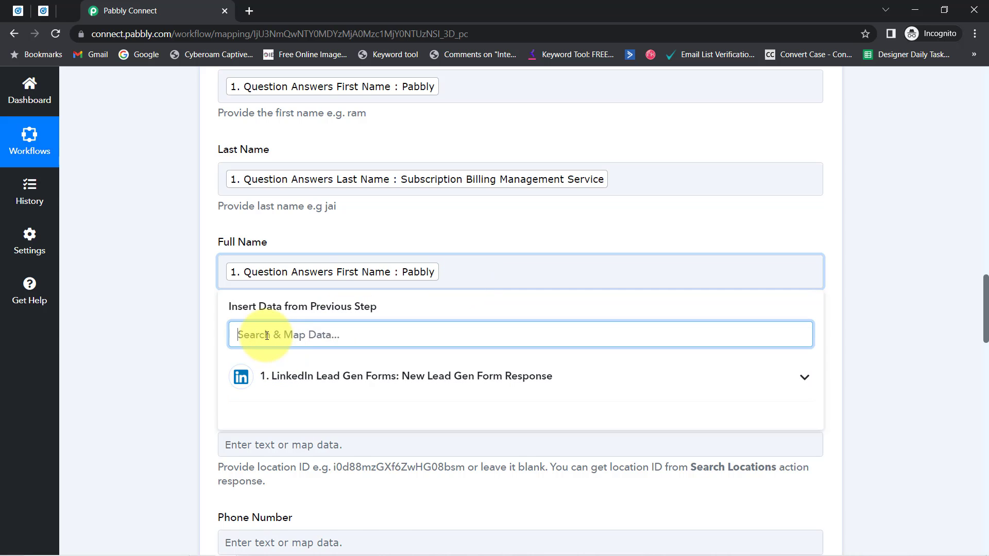
type("sub")
left_click(274, 471)
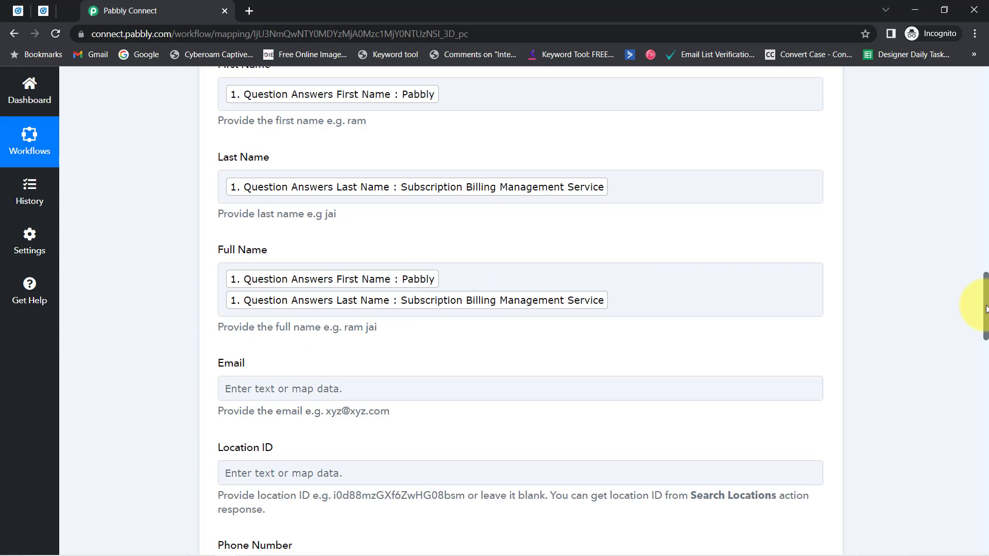
scroll(972, 316, "down", 3)
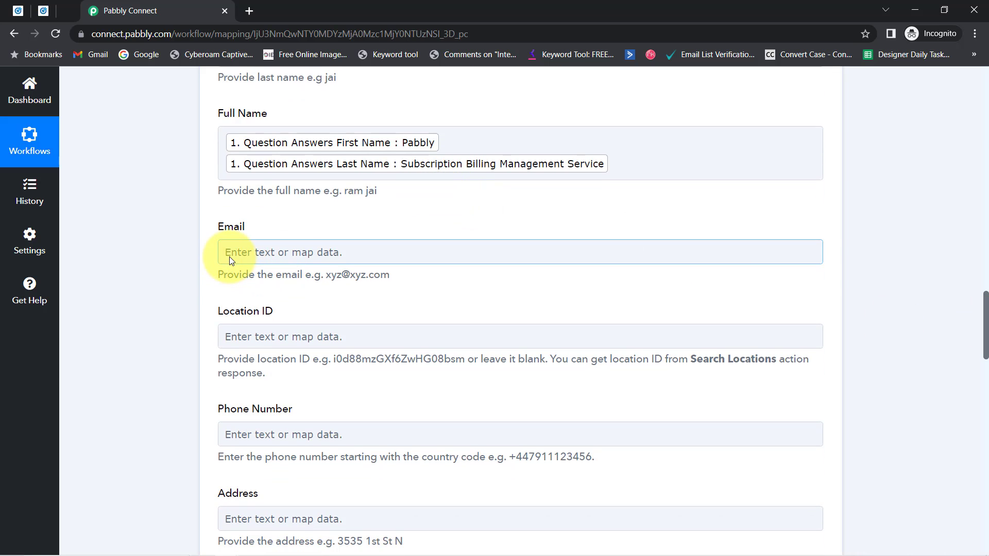
Map Email to the lead's email address answer, found by searching '@'
left_click(230, 255)
left_click(249, 312)
type("@")
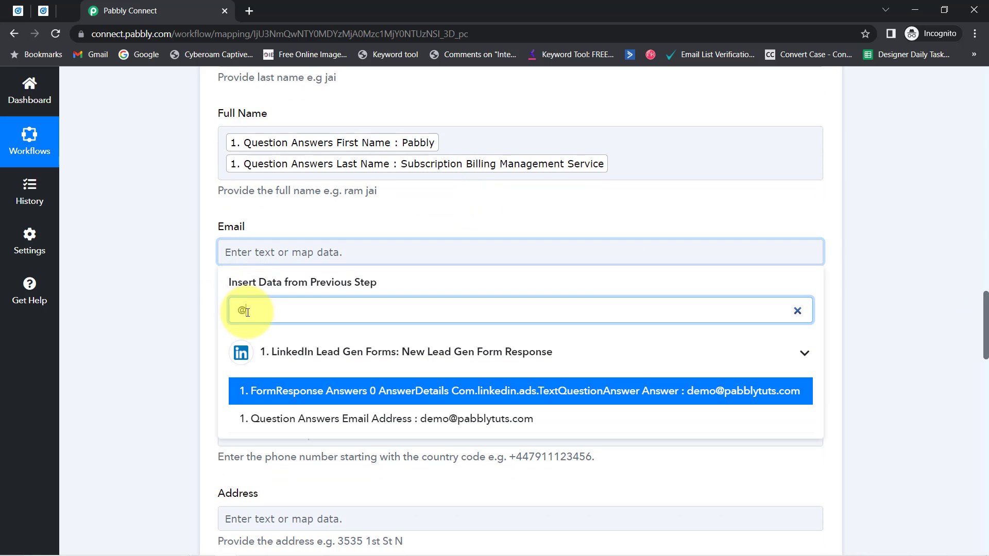
left_click(441, 419)
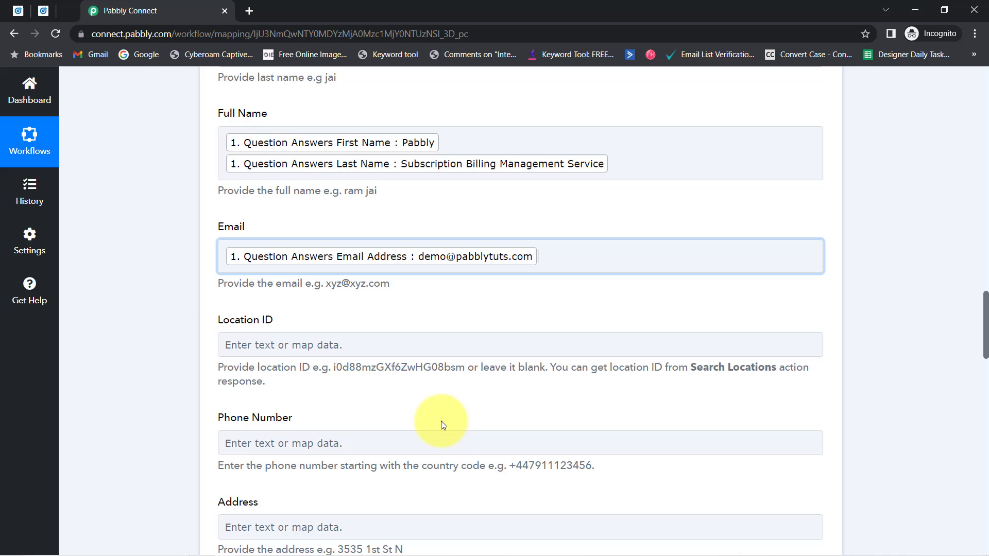
left_click(165, 352)
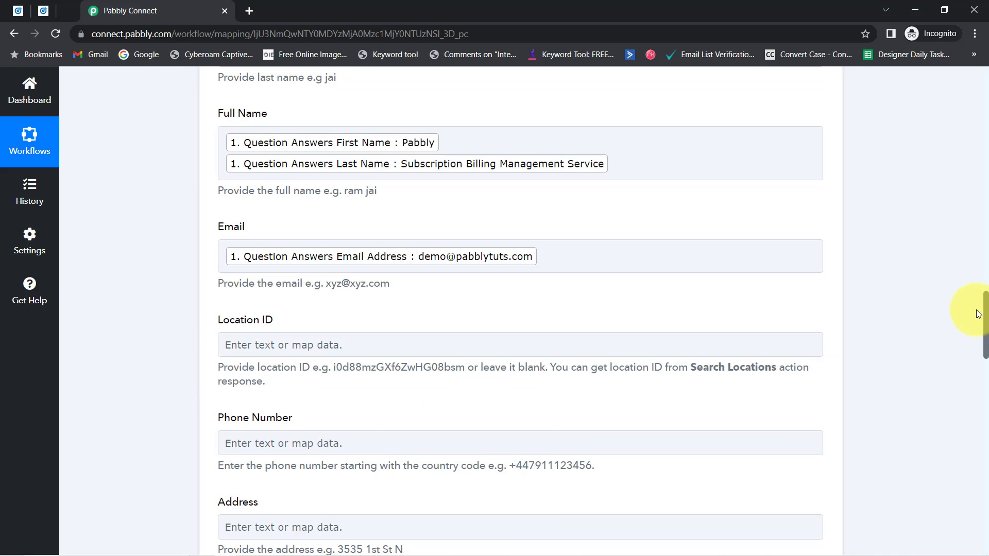
left_click_drag(986, 312, 982, 350)
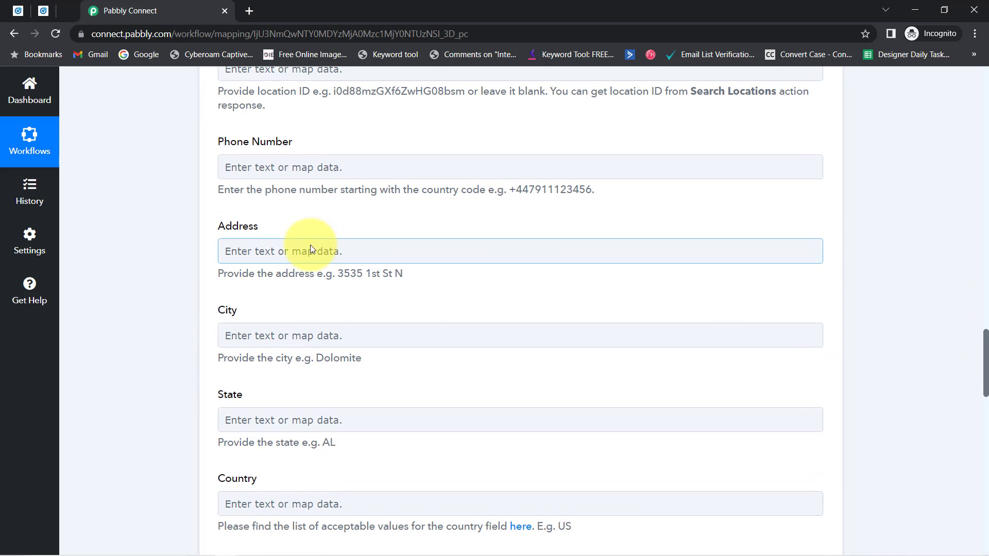
Map Phone Number to Question Answers Phone Number, found by searching '96'
left_click(238, 173)
left_click(248, 223)
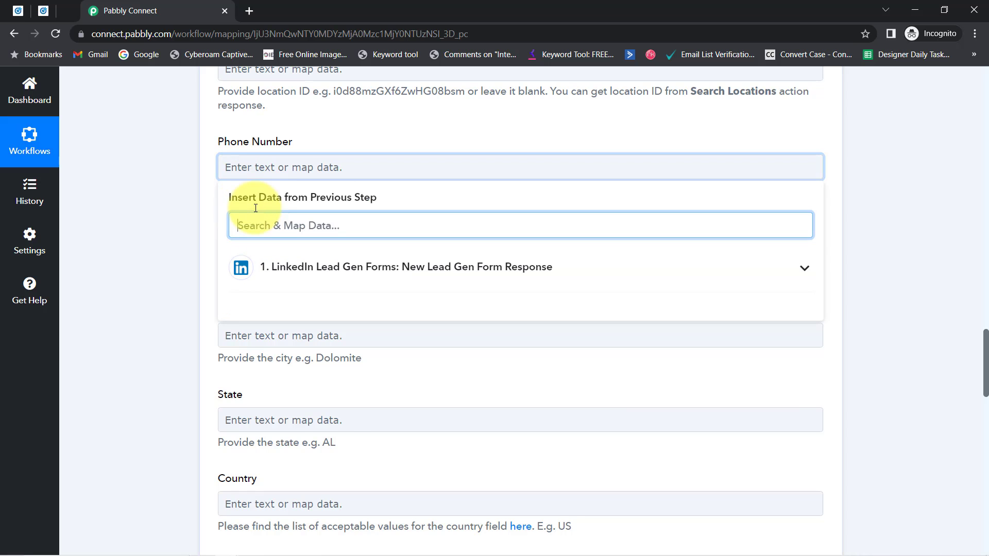
type("9")
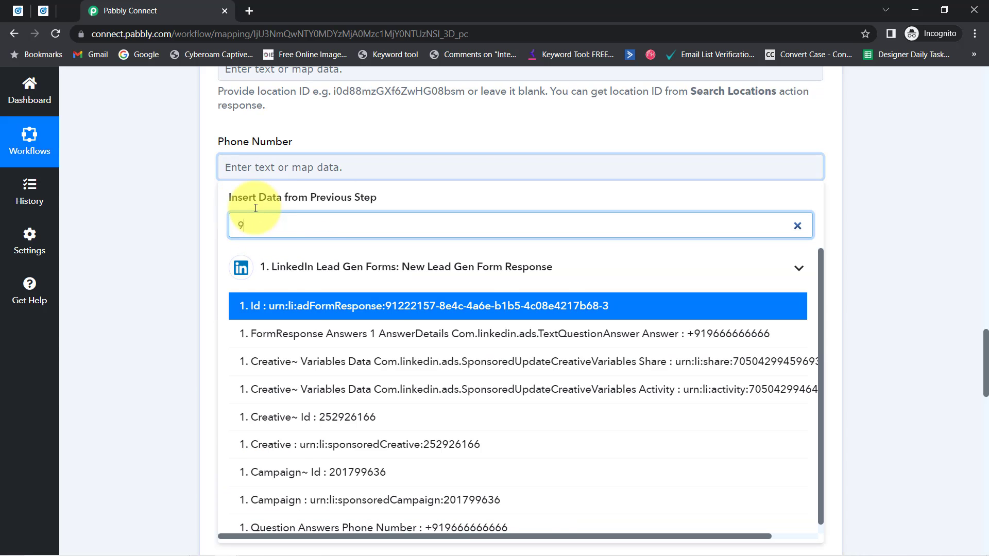
type("6")
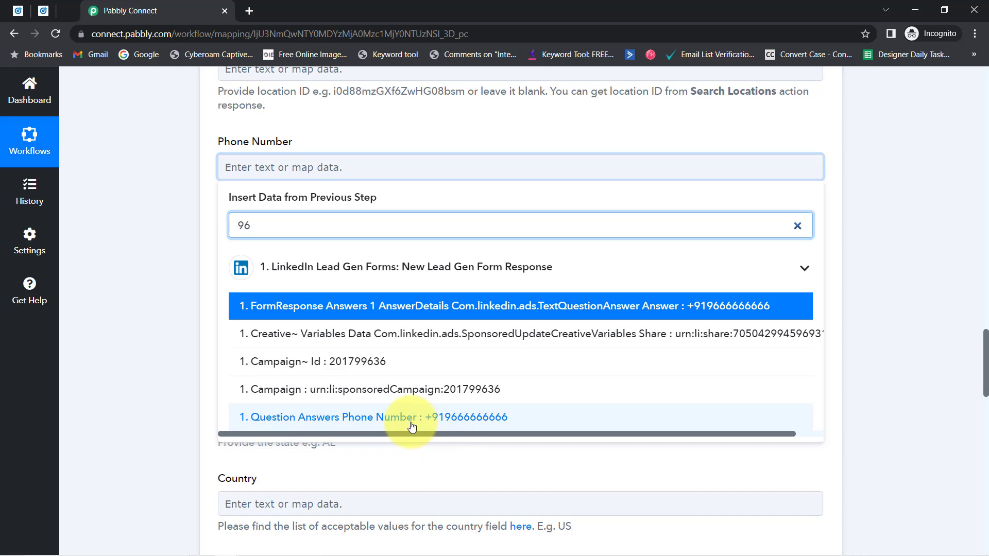
left_click(412, 417)
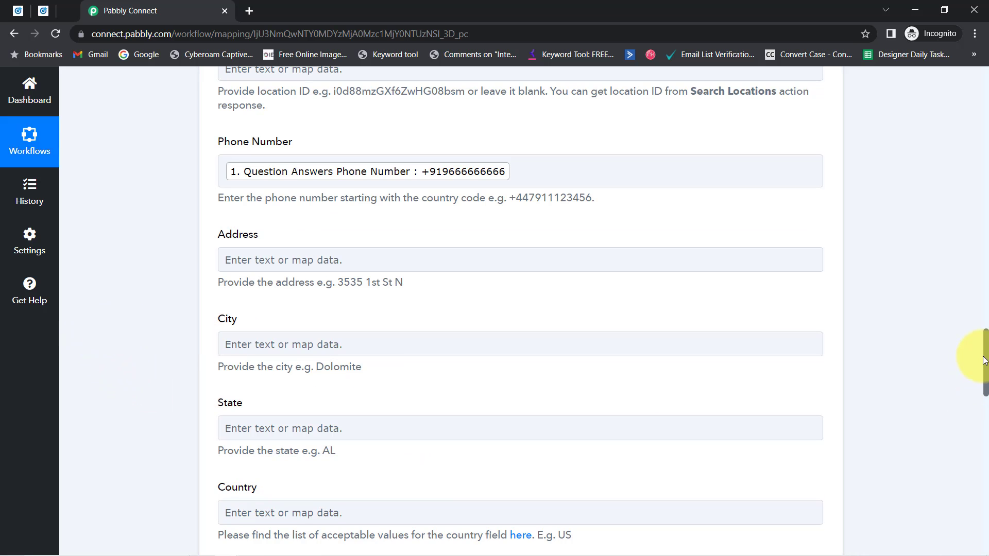
left_click_drag(986, 361, 986, 495)
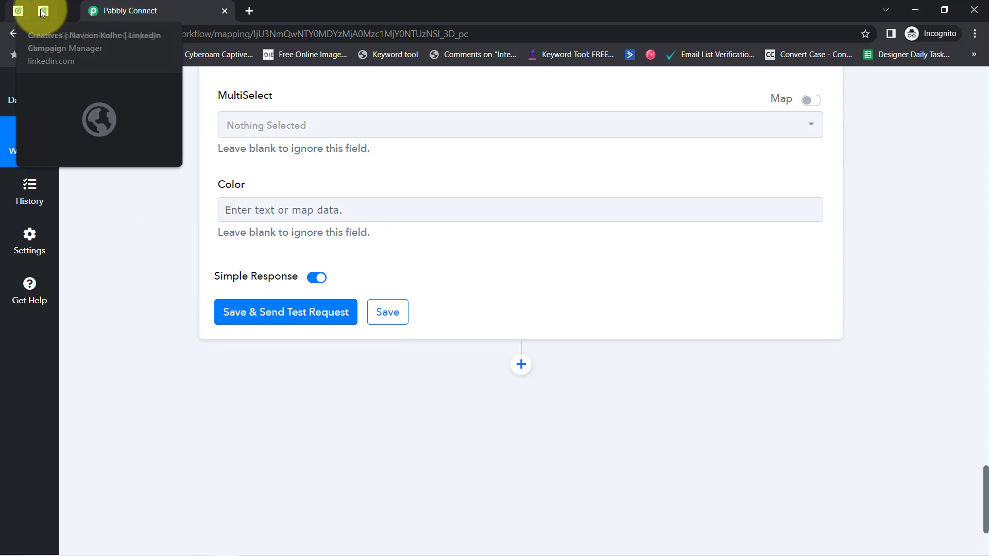
Show GoHighLevel's Contacts list with its 4 existing records
left_click(66, 10)
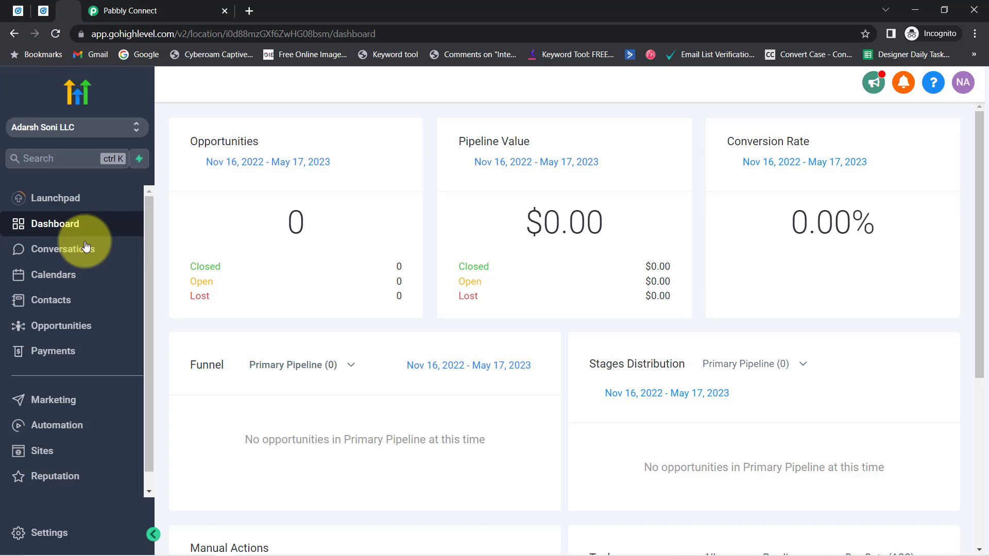
left_click(100, 34)
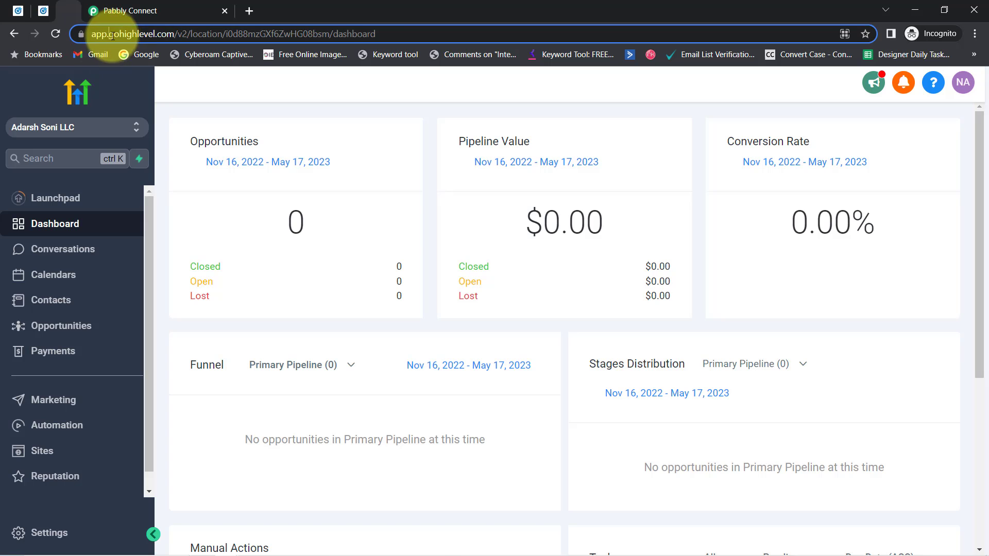
double_click(142, 34)
left_click(52, 298)
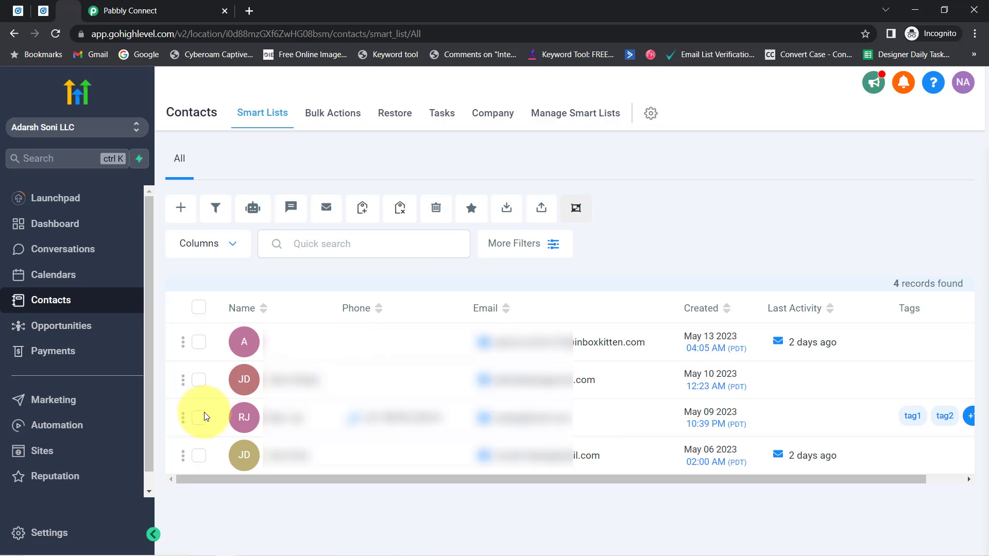
Save the Create Contact action and send its test request
left_click(155, 11)
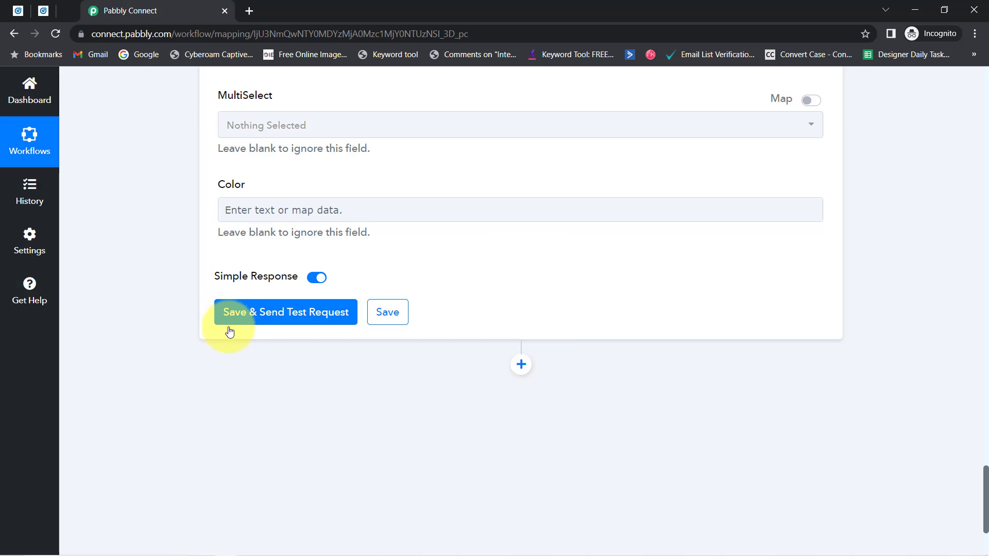
left_click(229, 307)
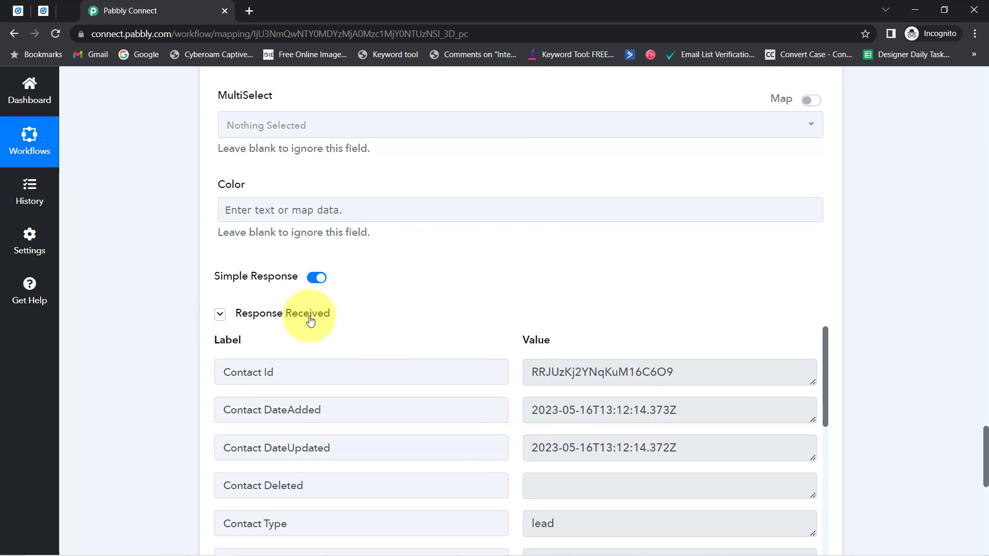
left_click(43, 11)
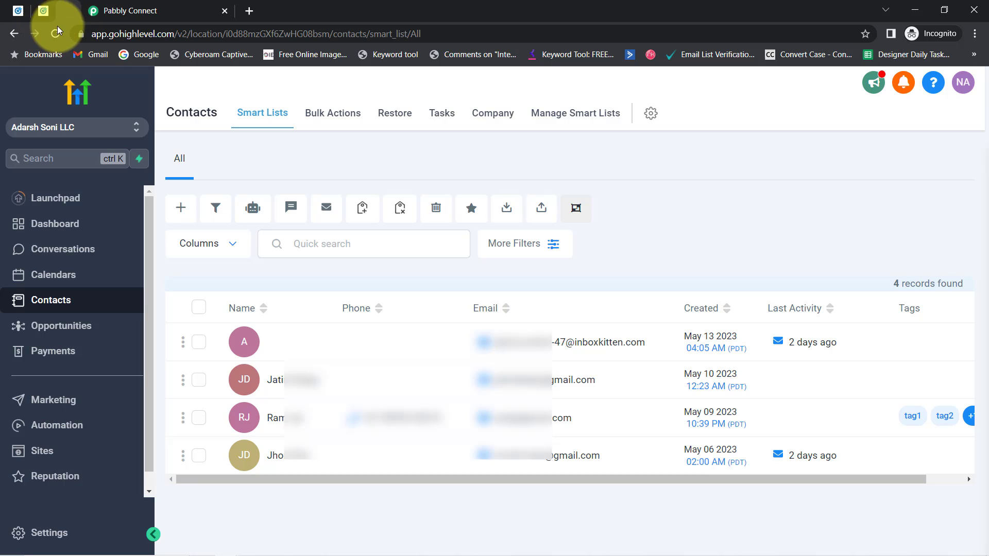
Reload GoHighLevel contacts and open the newly synced fifth contact
left_click(56, 33)
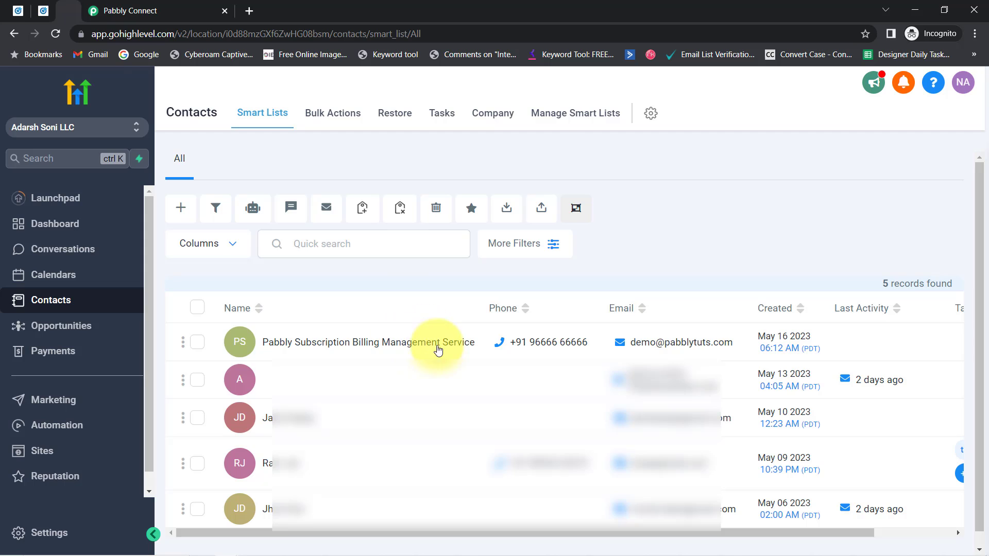
mouse_move(561, 348)
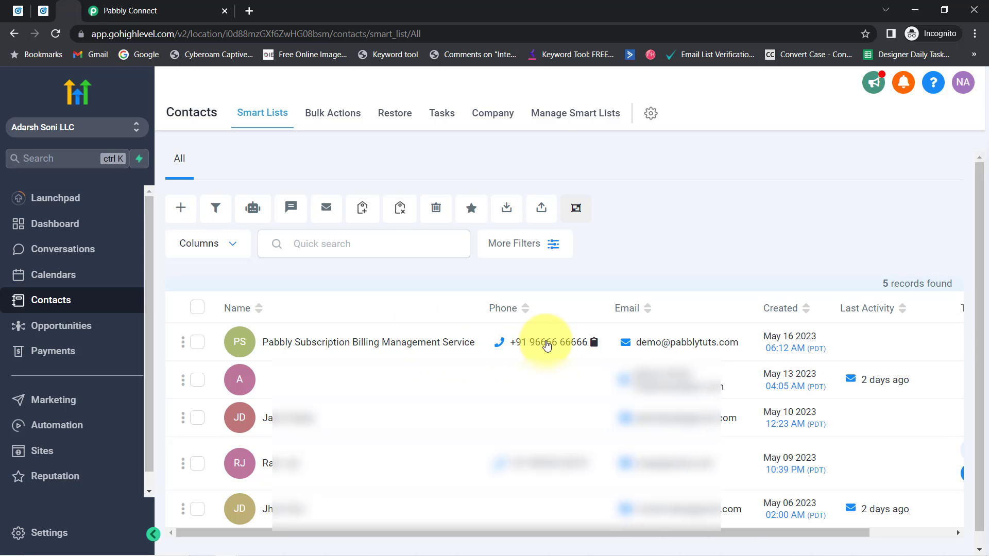
mouse_move(632, 349)
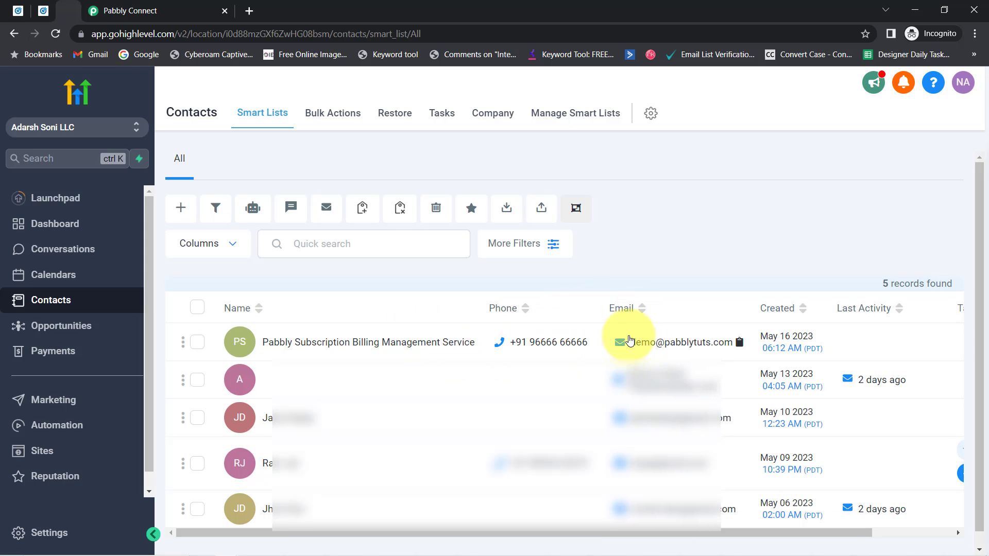
left_click(290, 352)
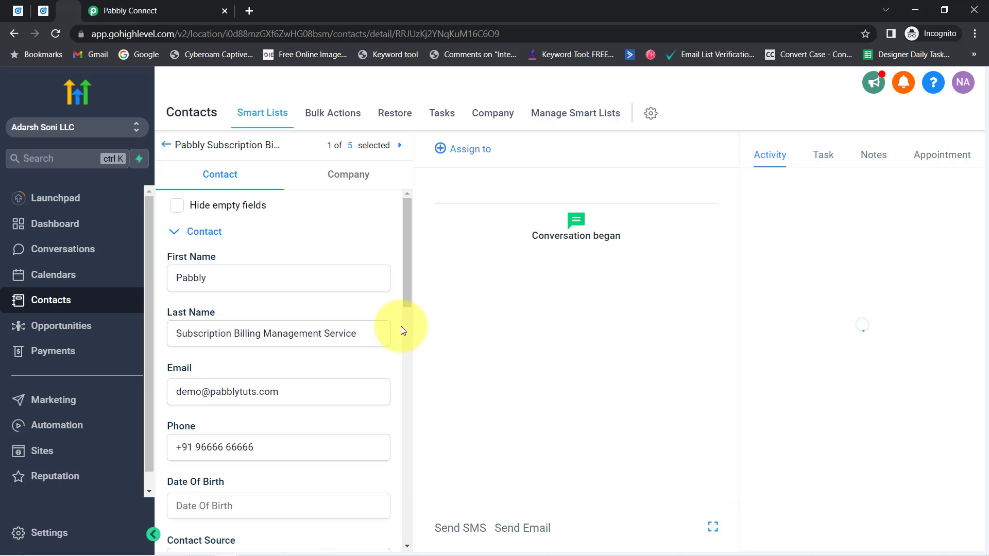
left_click(42, 11)
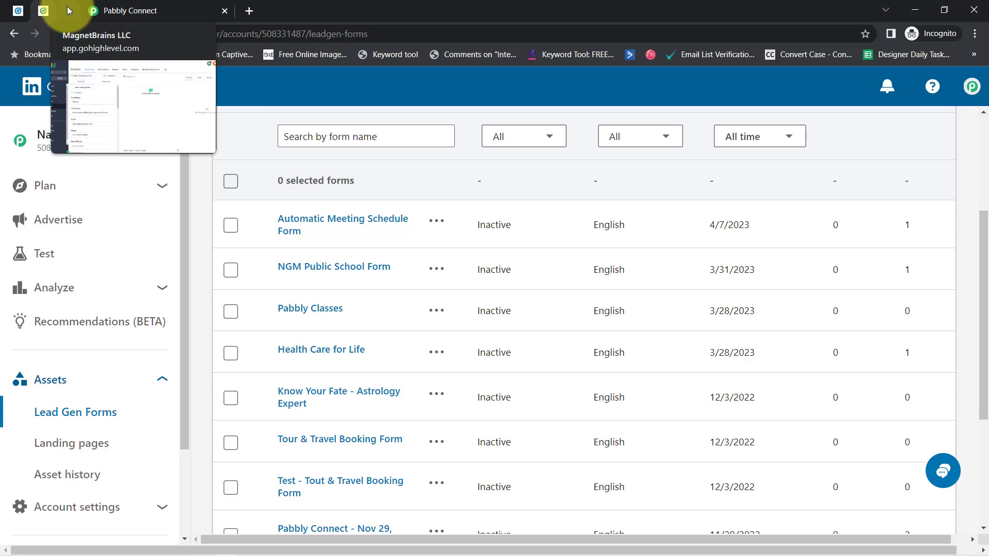
Return to the Pabbly Connect workflow and collapse the LinkedIn trigger and LeadConnector steps
left_click(129, 11)
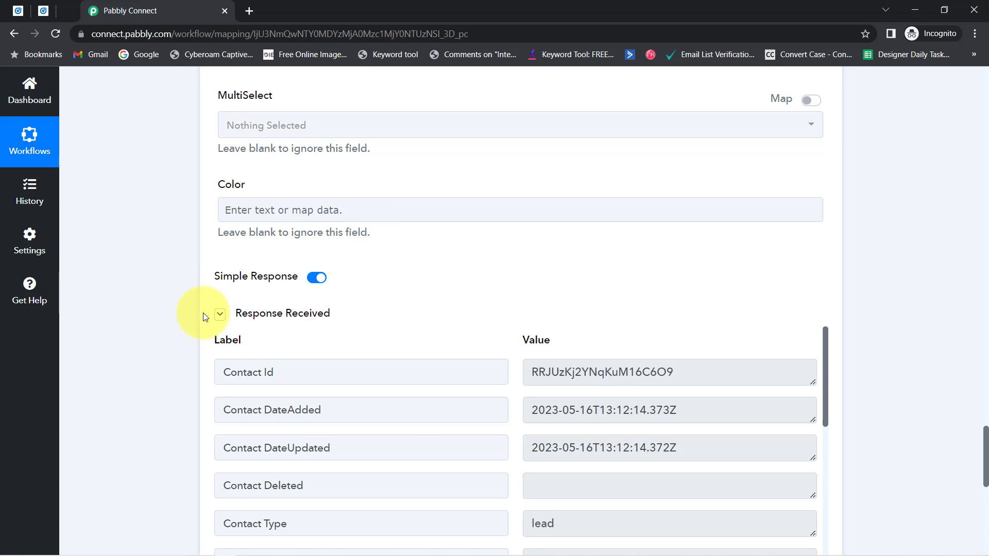
left_click_drag(986, 460, 987, 64)
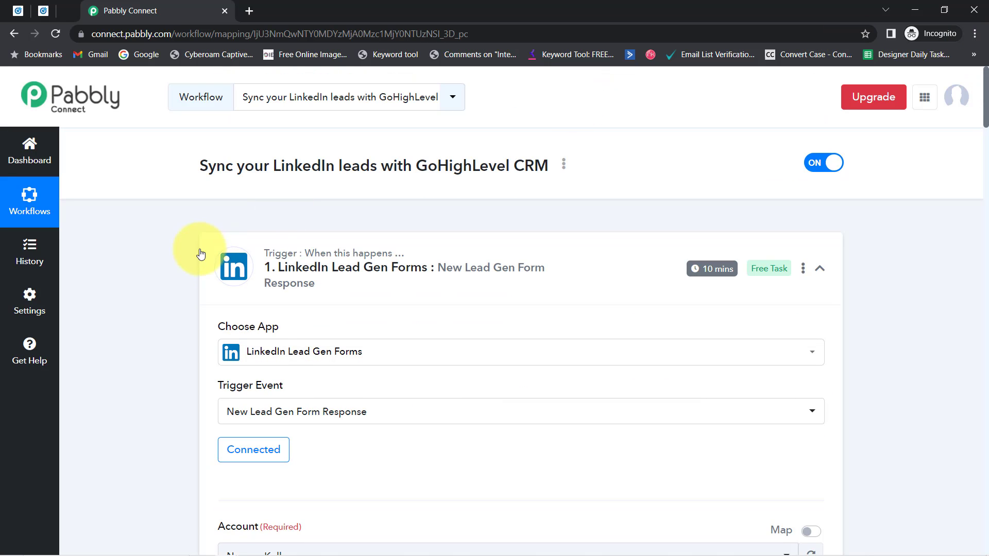
left_click(270, 280)
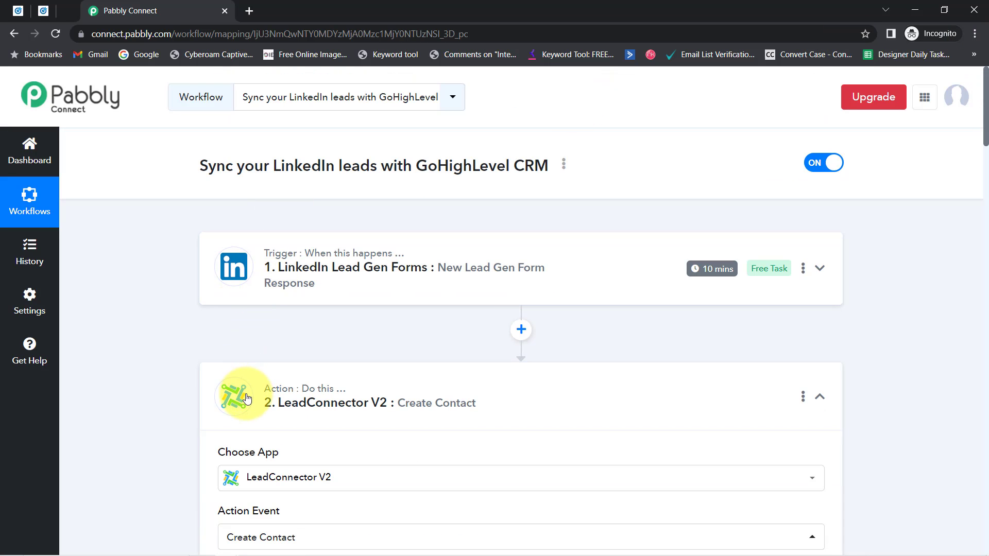
left_click(242, 396)
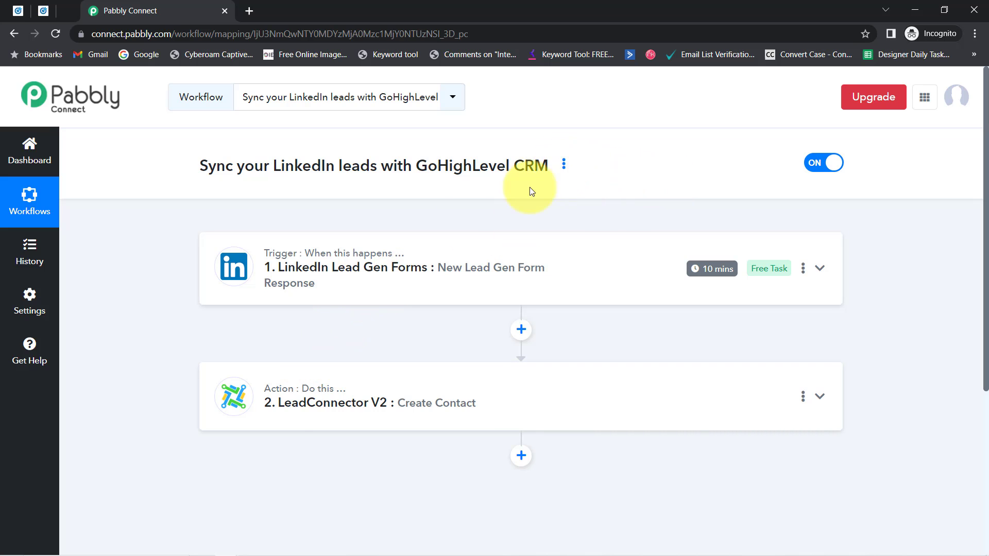
Re-expand the LeadConnector V2 Create Contact step and review its field mappings
left_click(287, 419)
scroll(138, 360, "down", 10)
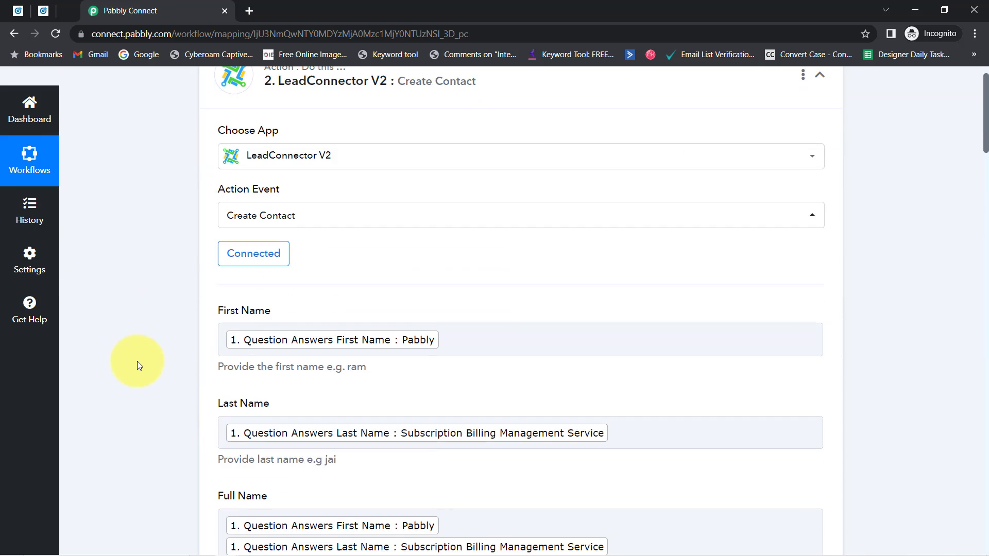
scroll(144, 332, "up", 3)
scroll(144, 332, "up", 2)
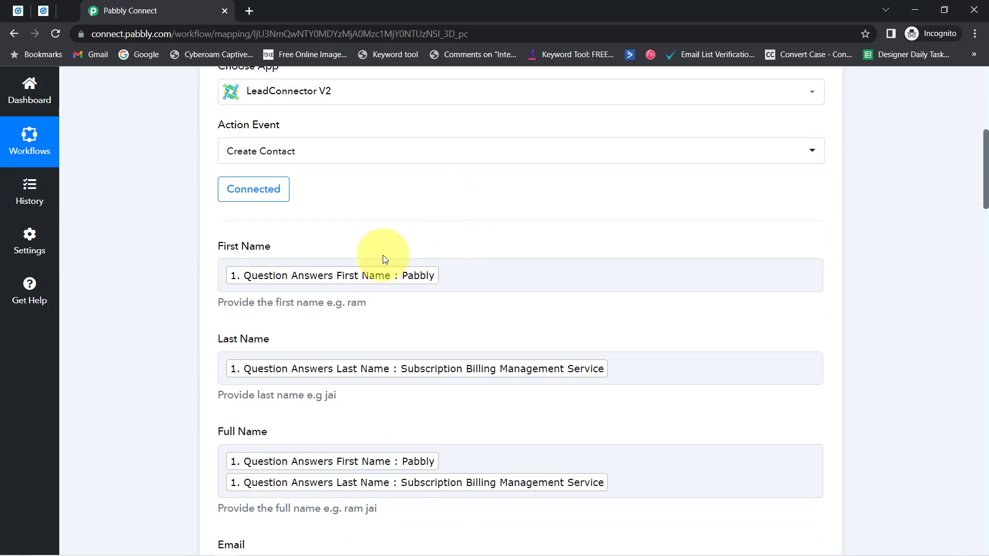
scroll(330, 372, "down", 1)
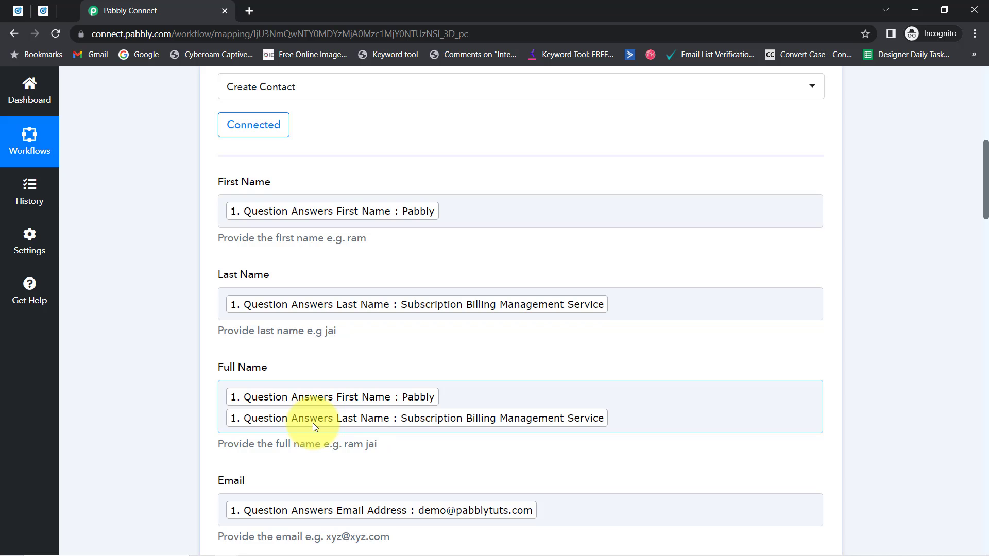
scroll(143, 286, "up", 9)
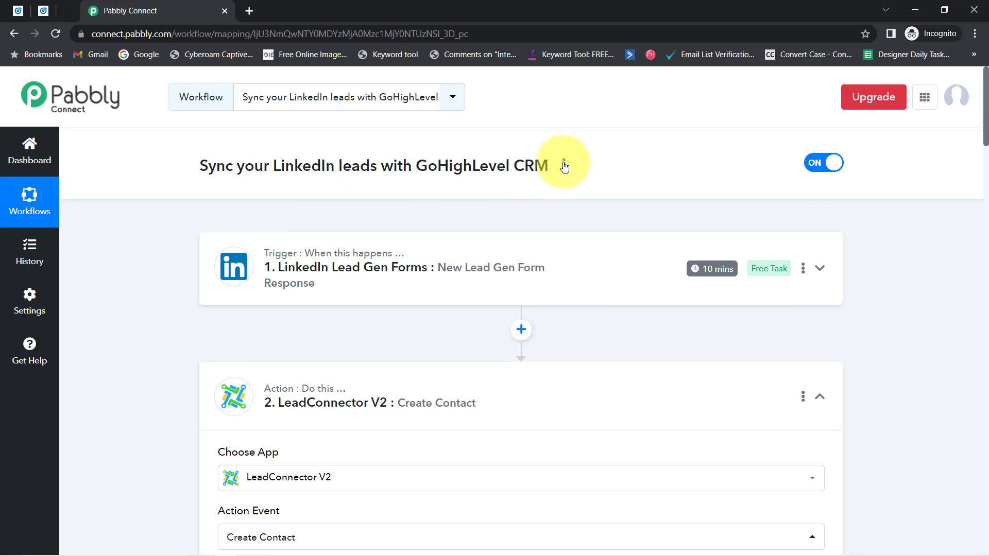
Copy the workflow's share link, then collapse the LeadConnector action step
left_click(564, 163)
left_click(490, 230)
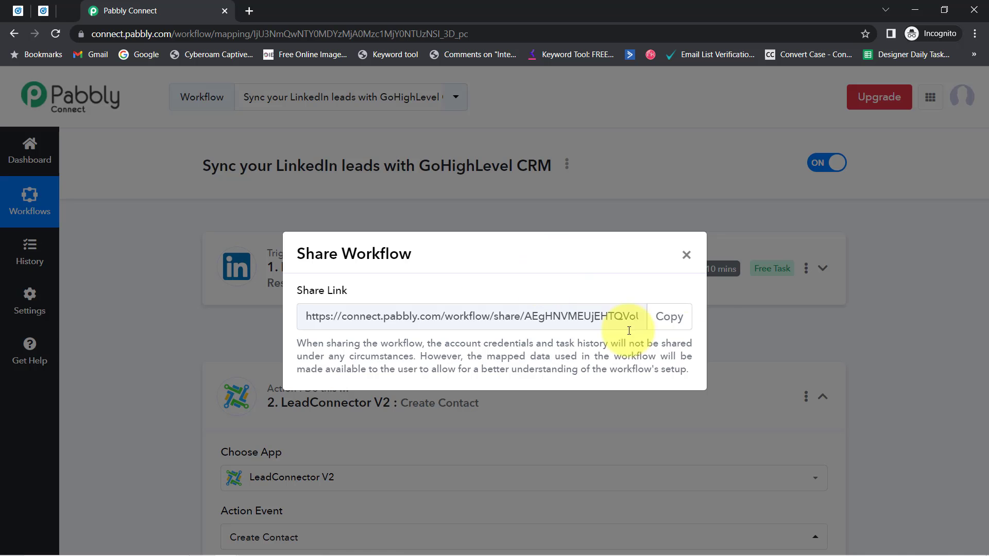
left_click(666, 314)
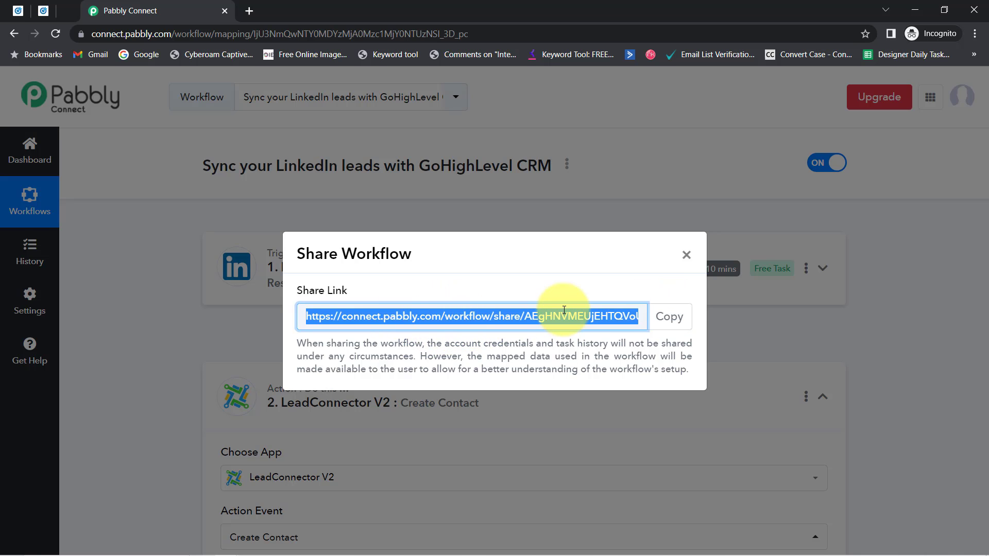
left_click(687, 255)
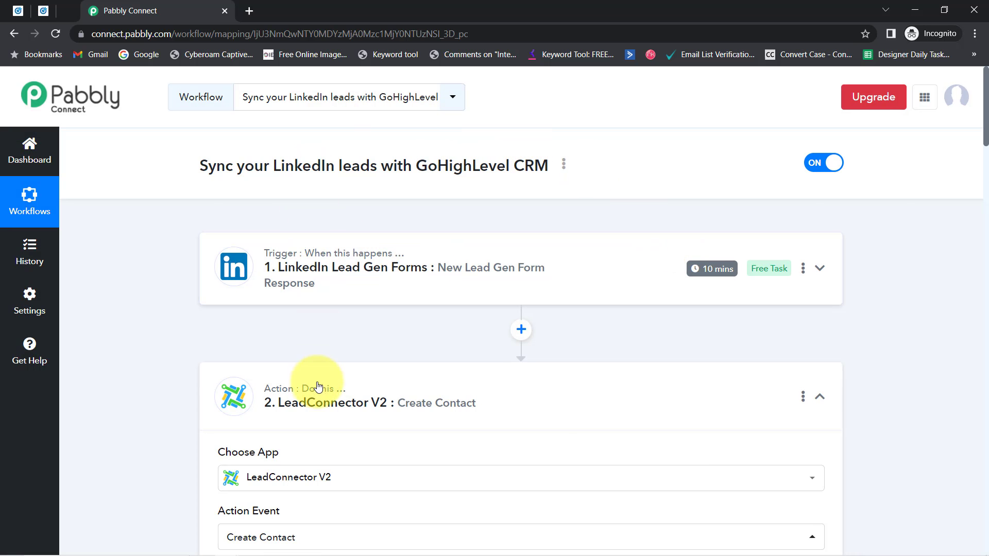
left_click(318, 387)
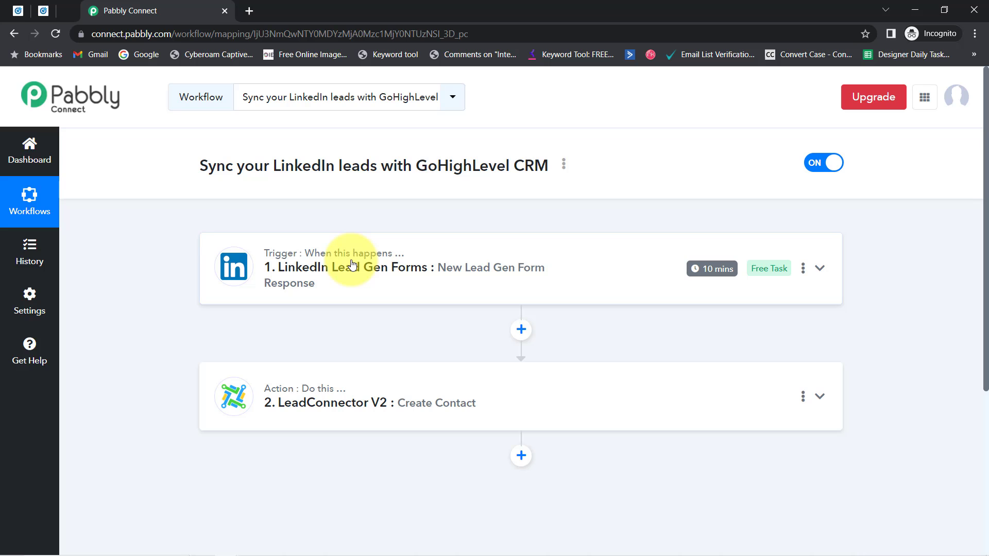